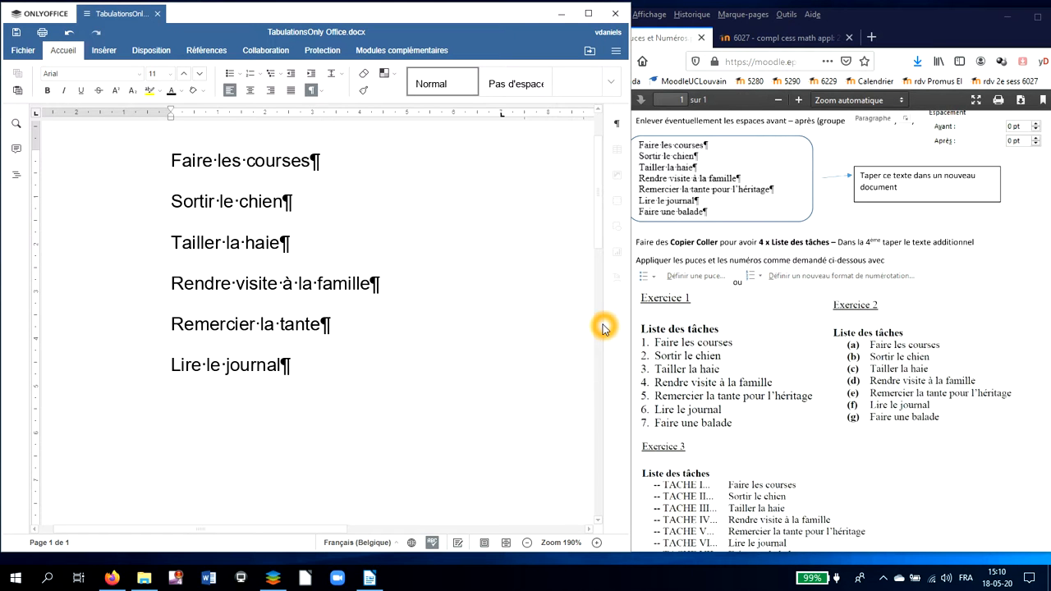
# Select the six task lines from "Faire les courses" to "Lire le journal".
pyautogui.click(133, 161)
pyautogui.moveTo(174, 164); pyautogui.dragTo(320, 367)
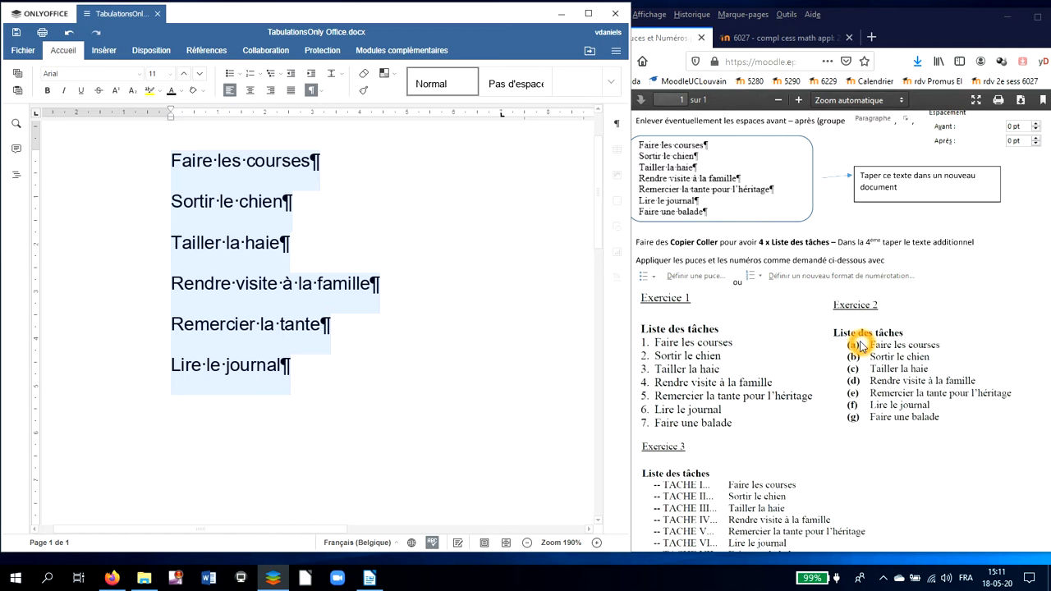
pyautogui.click(678, 498)
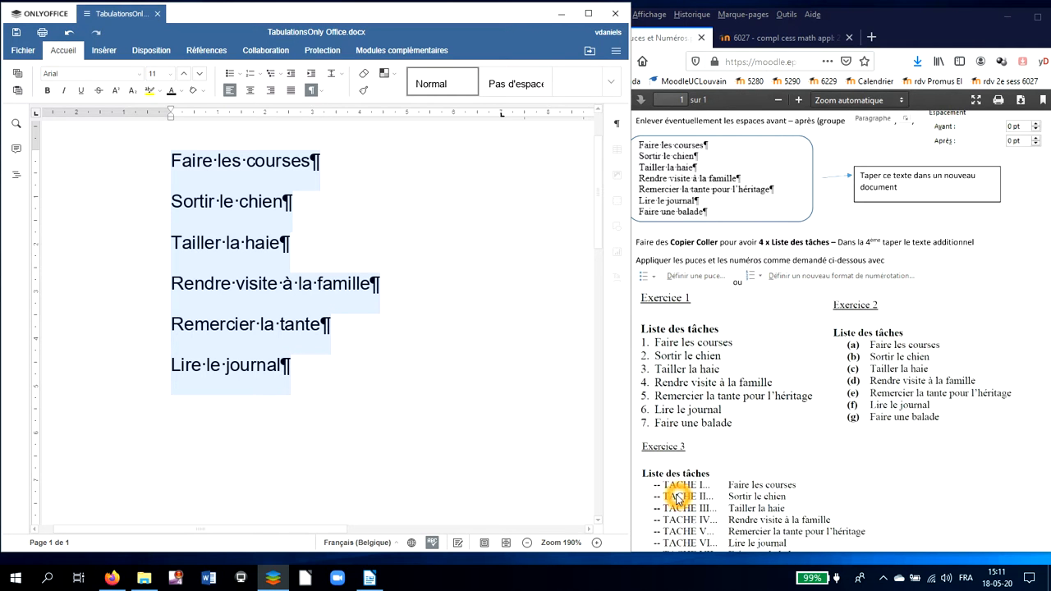
pyautogui.click(351, 285)
pyautogui.click(332, 163)
pyautogui.click(350, 170)
pyautogui.click(323, 174)
pyautogui.click(314, 175)
pyautogui.click(318, 165)
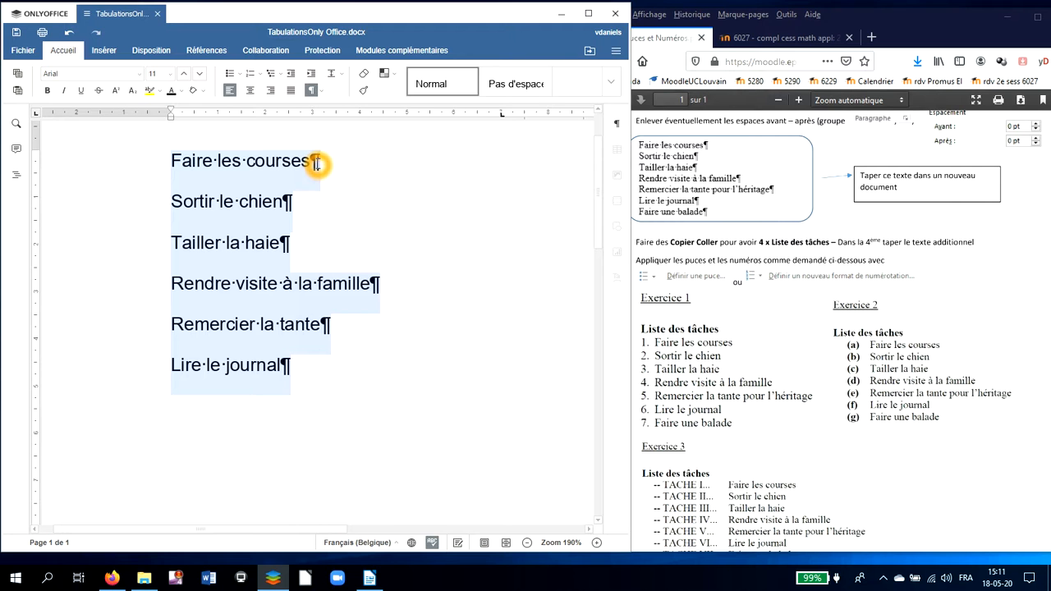
pyautogui.click(324, 328)
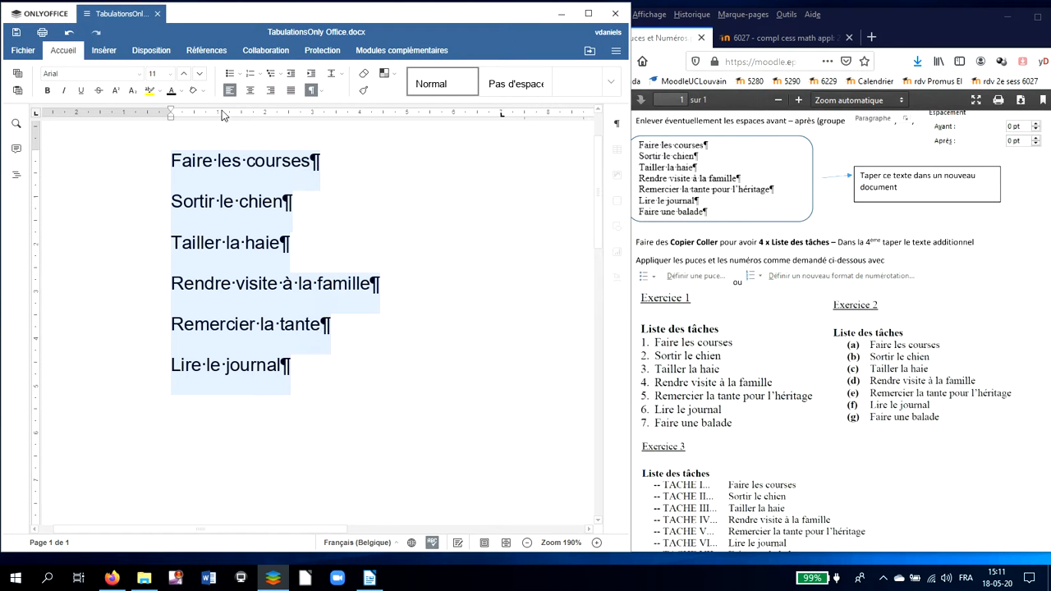
# Examine the available bullet and numbering formats for the selected task lines.
pyautogui.click(232, 75)
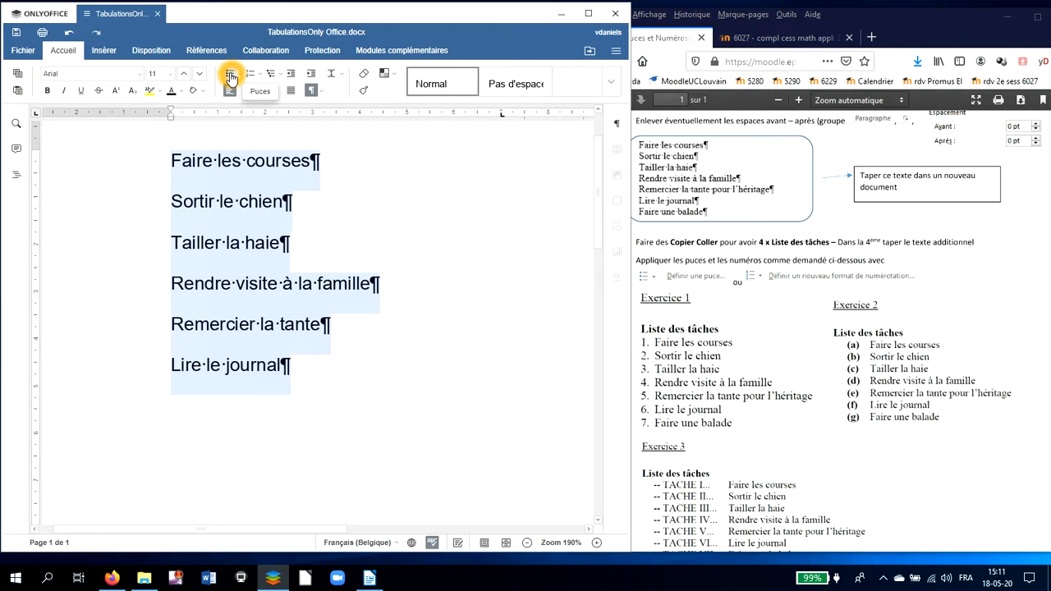
pyautogui.click(251, 75)
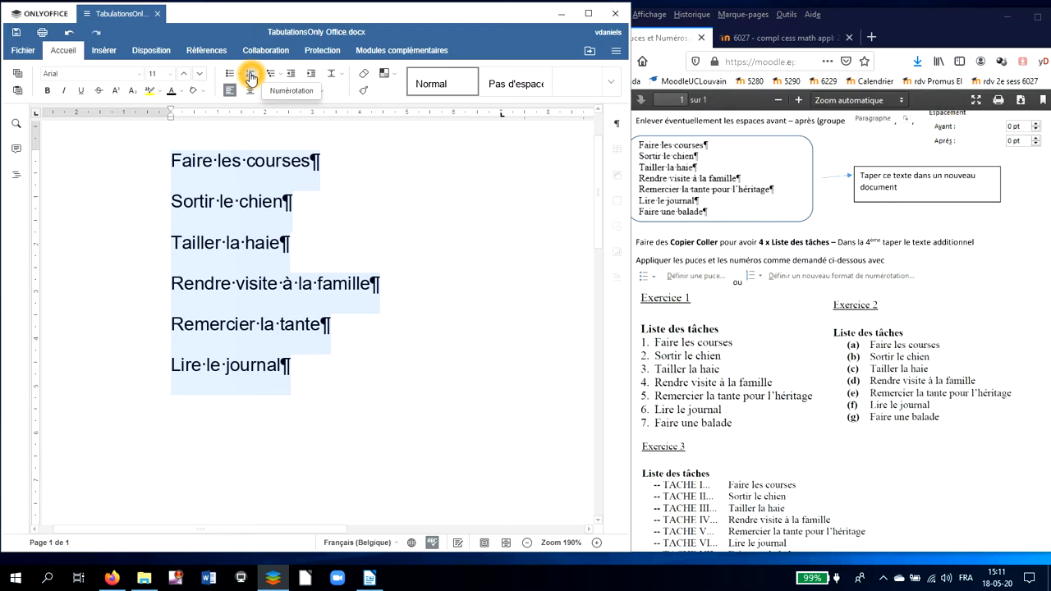
pyautogui.click(240, 75)
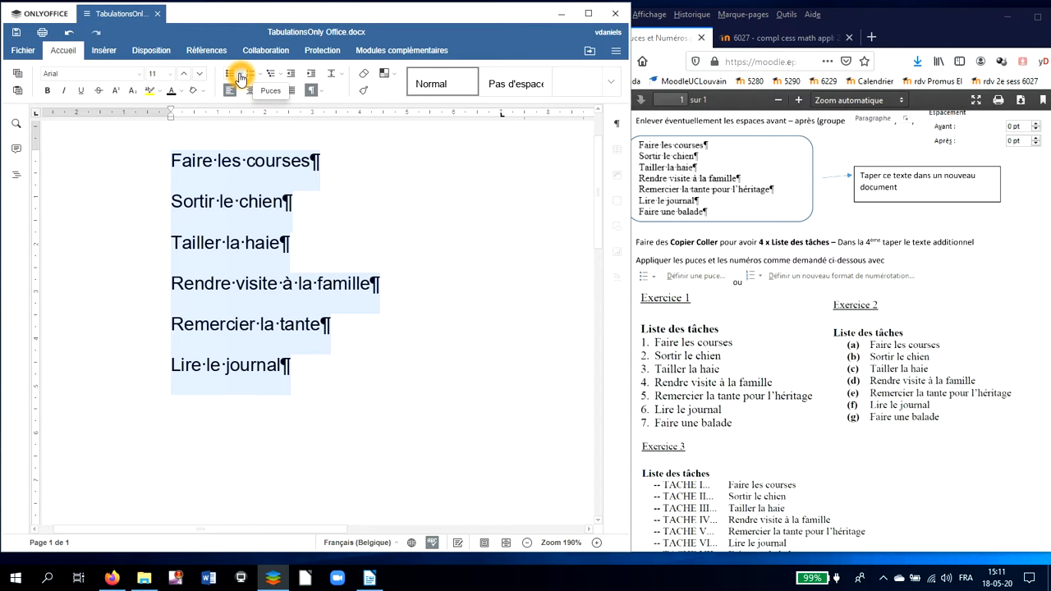
pyautogui.click(240, 78)
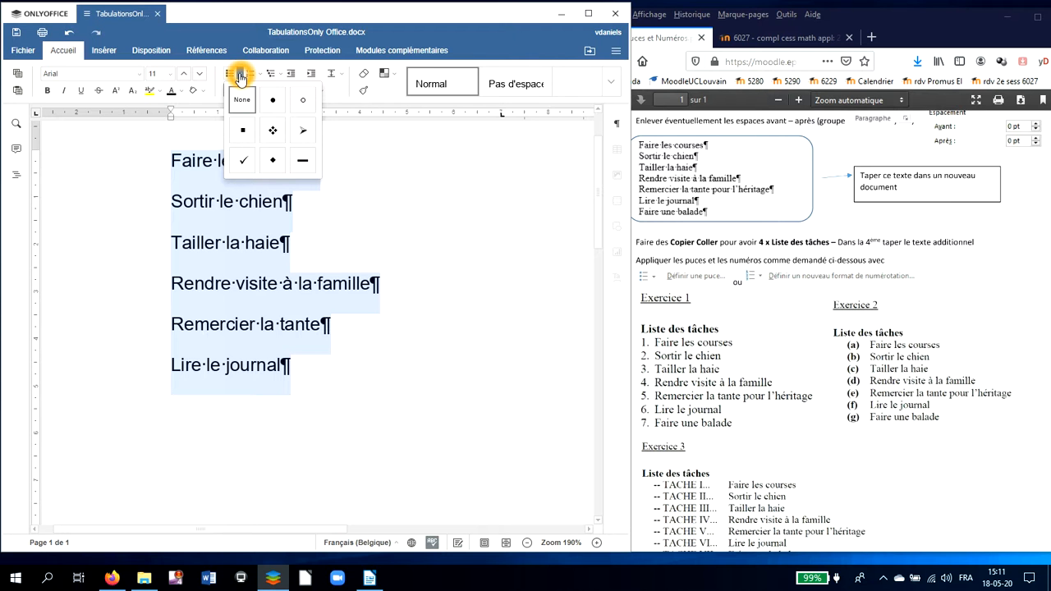
pyautogui.click(240, 78)
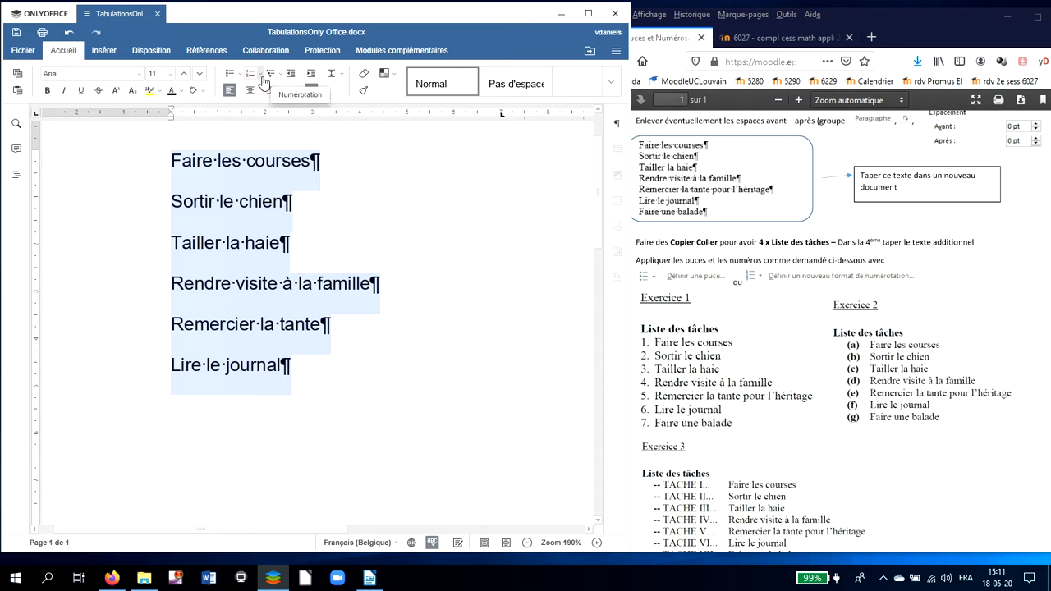
pyautogui.click(262, 80)
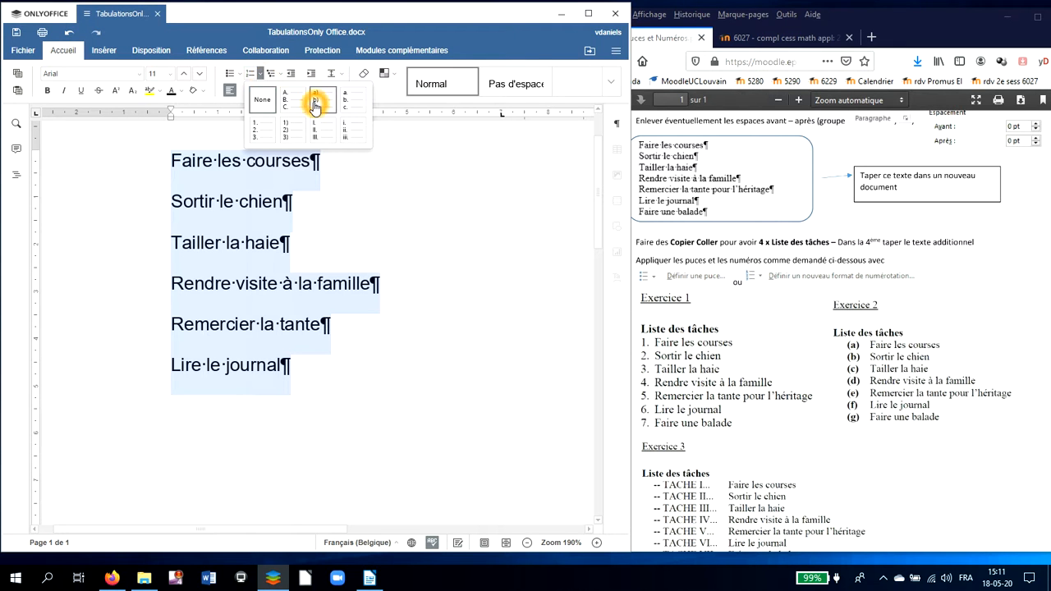
pyautogui.click(259, 77)
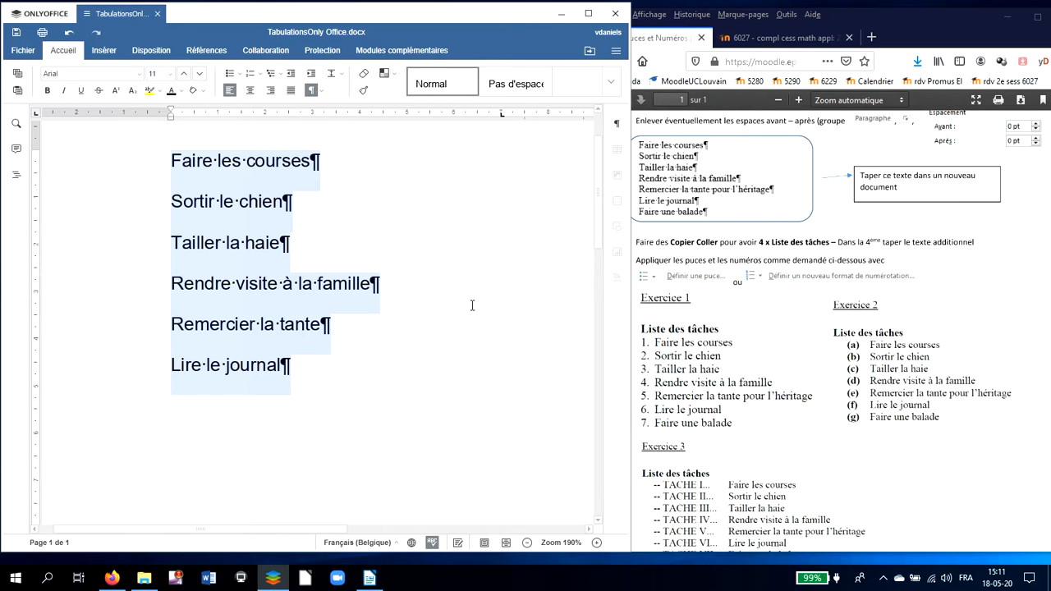
# Examine Exercice 4 on the exercise sheet, including its numbering format and the alignment of the additional text.
pyautogui.scroll(-3, 969, 454)
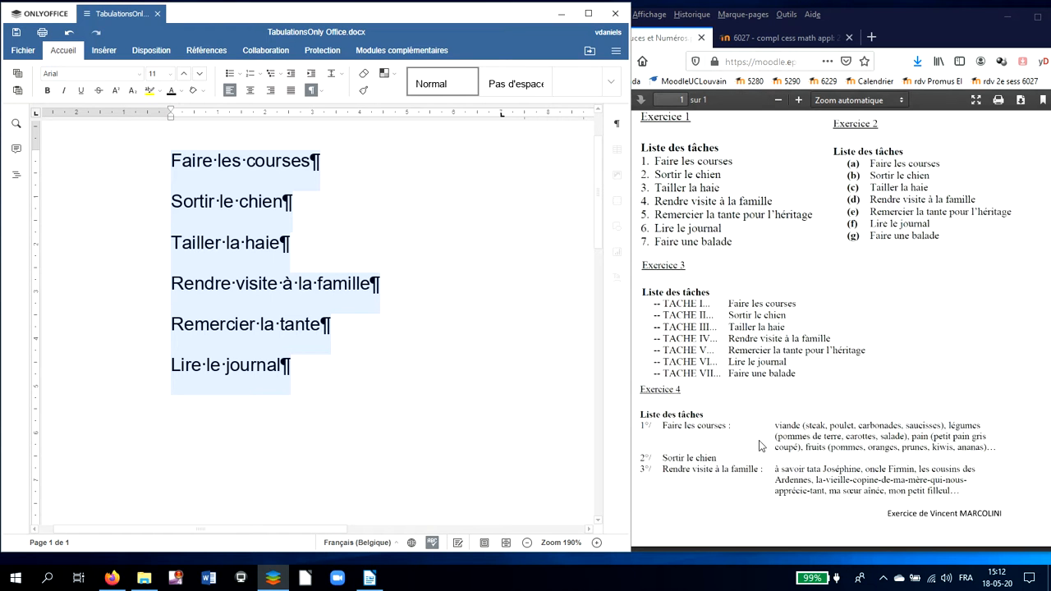
pyautogui.click(736, 450)
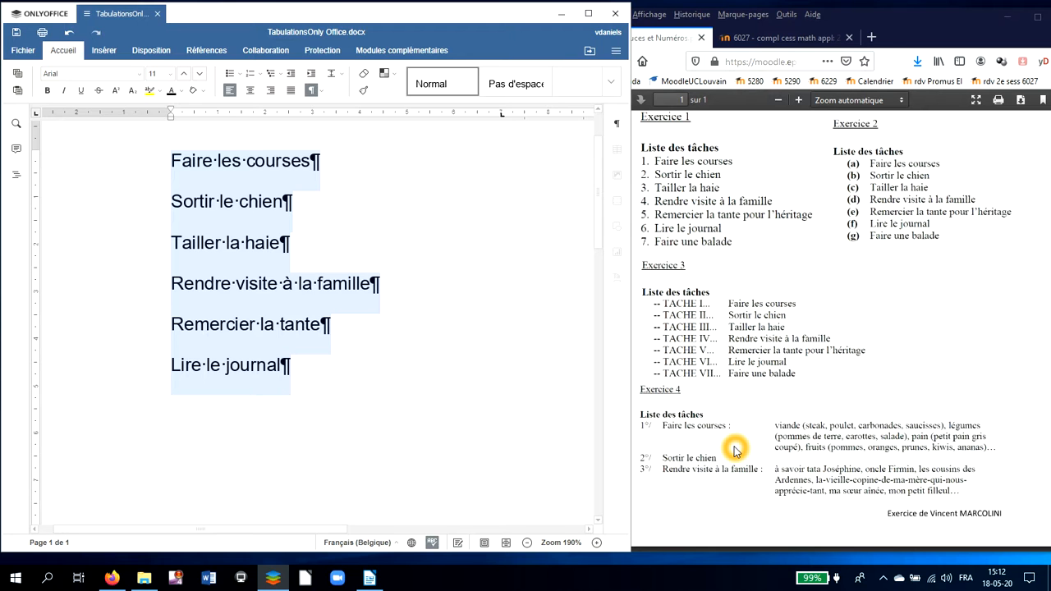
pyautogui.click(348, 200)
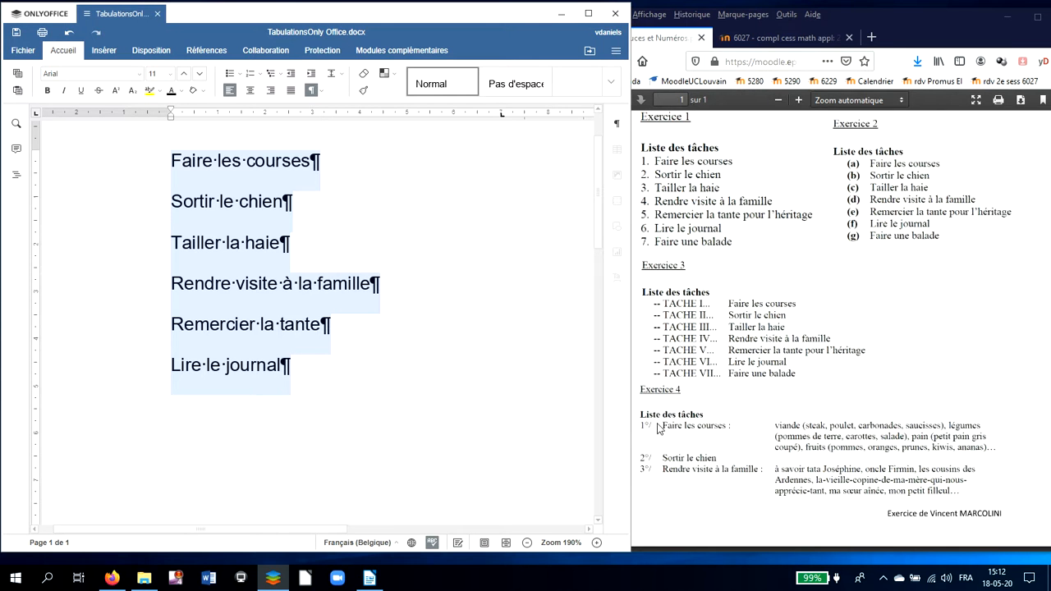
pyautogui.click(775, 426)
pyautogui.click(775, 499)
# Remove the tab stop near the 7 mark of the ruler from the selected task lines.
pyautogui.click(504, 116)
pyautogui.moveTo(504, 117); pyautogui.dragTo(499, 143)
pyautogui.scroll(1, 518, 211)
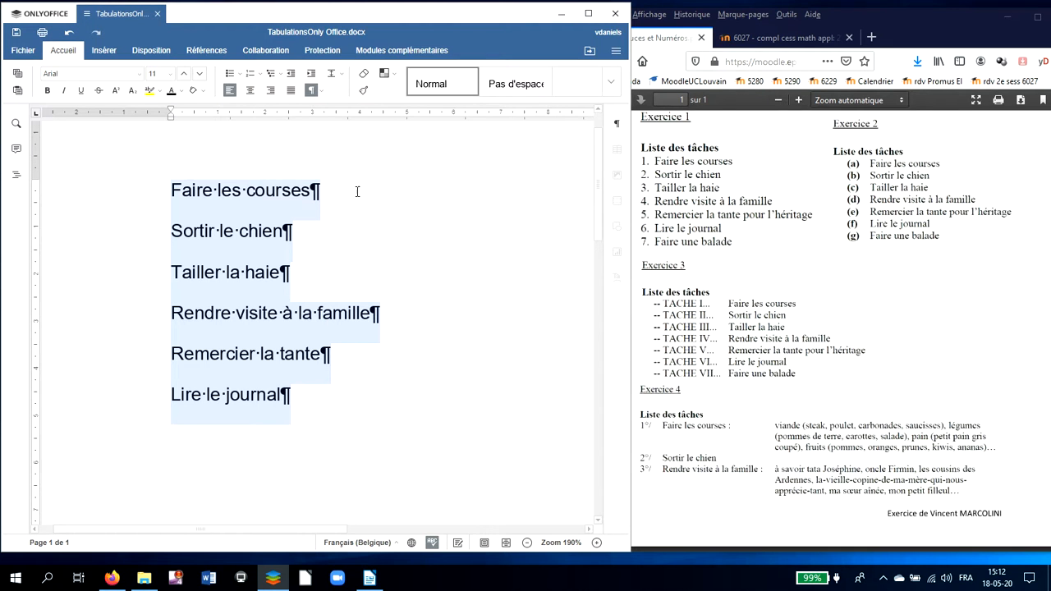
# Apply default round bullets to the six selected task lines.
pyautogui.click(229, 76)
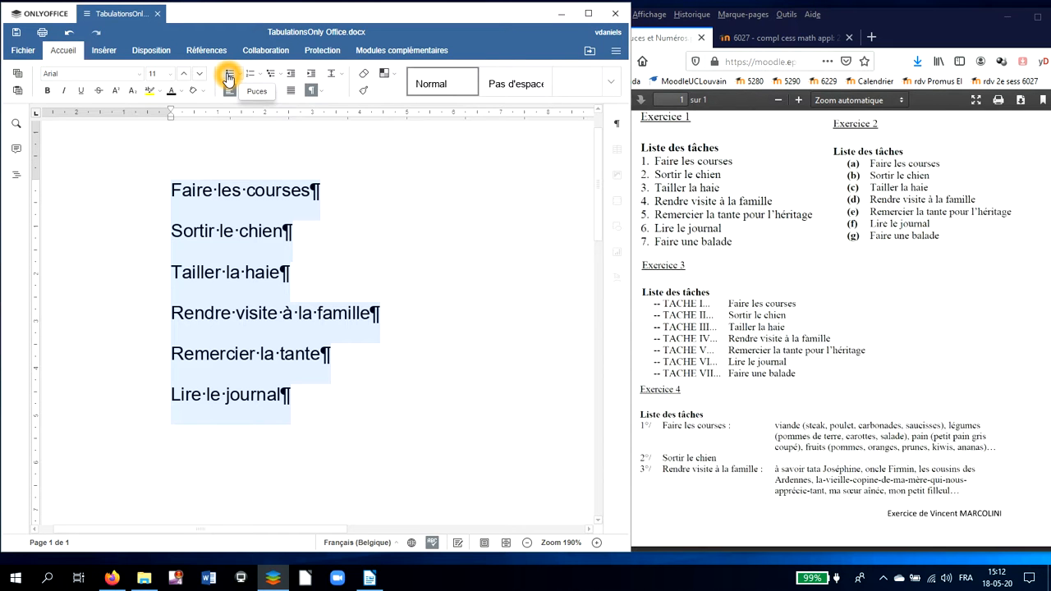
pyautogui.click(229, 76)
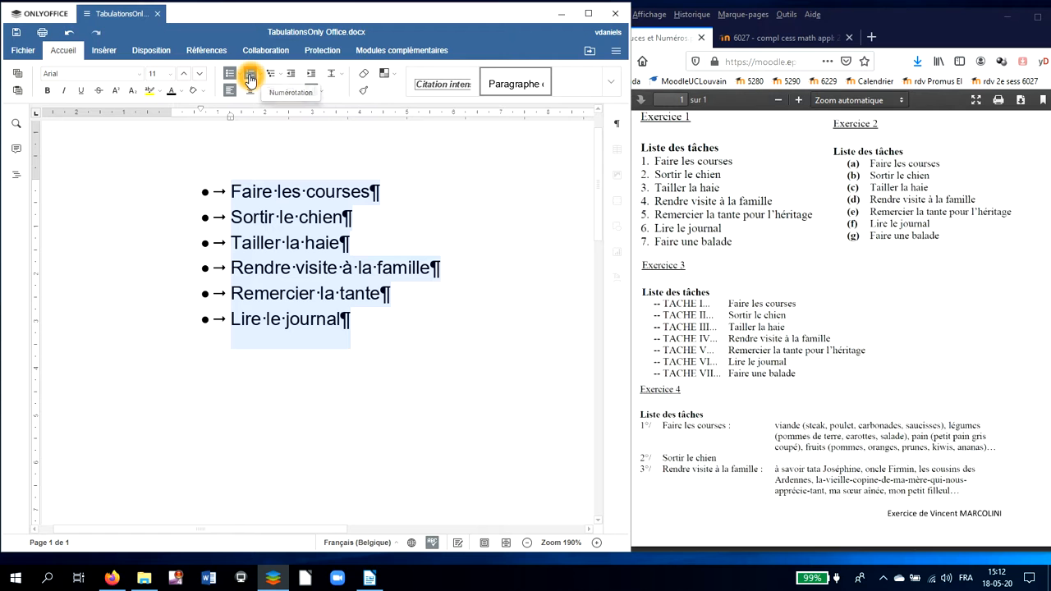
# Turn the selected tasks into a numbered list using the a) b) c) format.
pyautogui.click(251, 80)
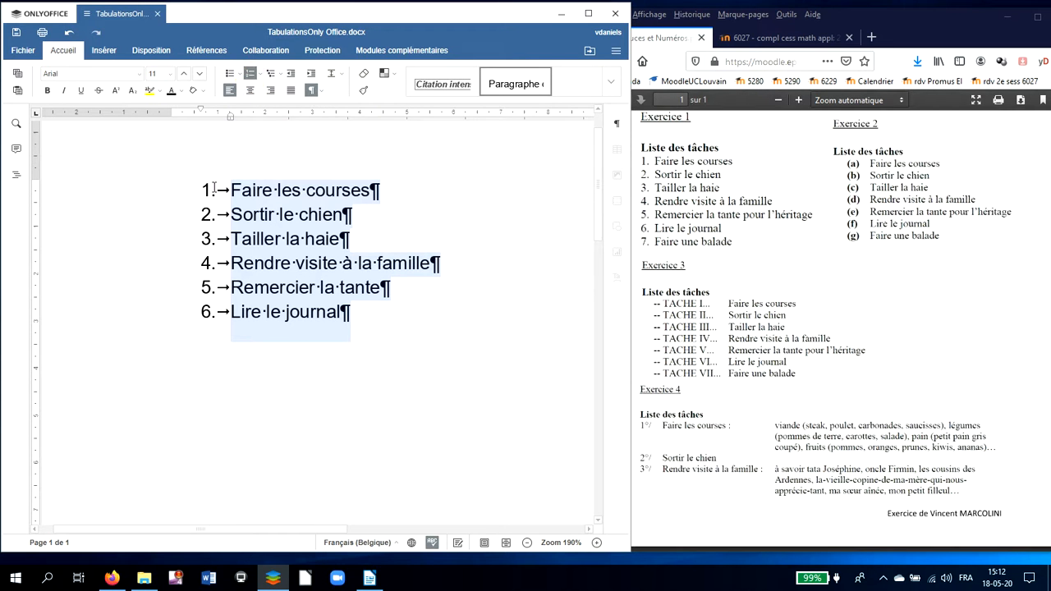
pyautogui.click(261, 77)
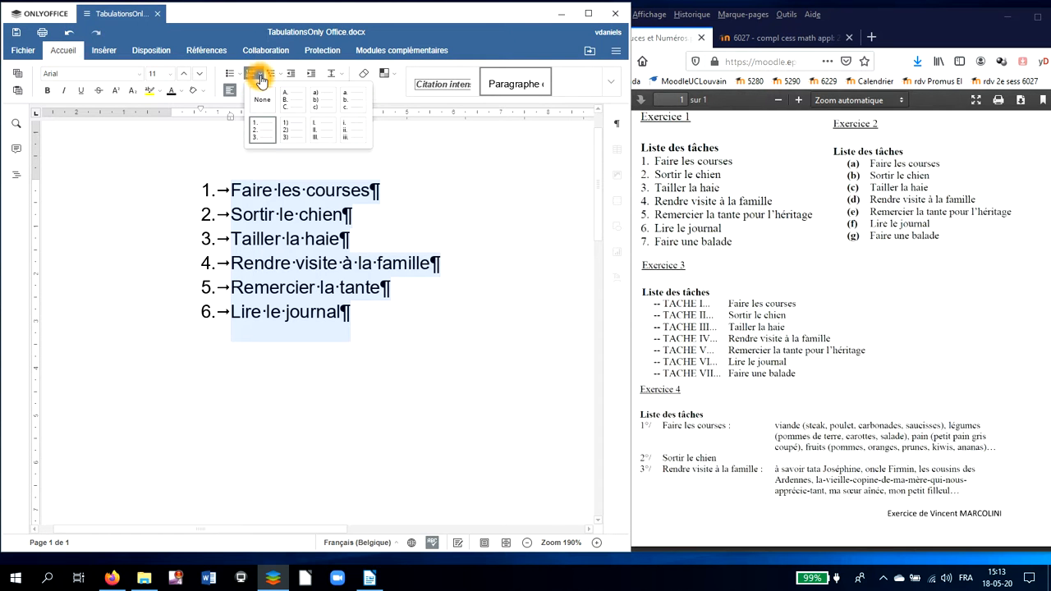
pyautogui.click(320, 102)
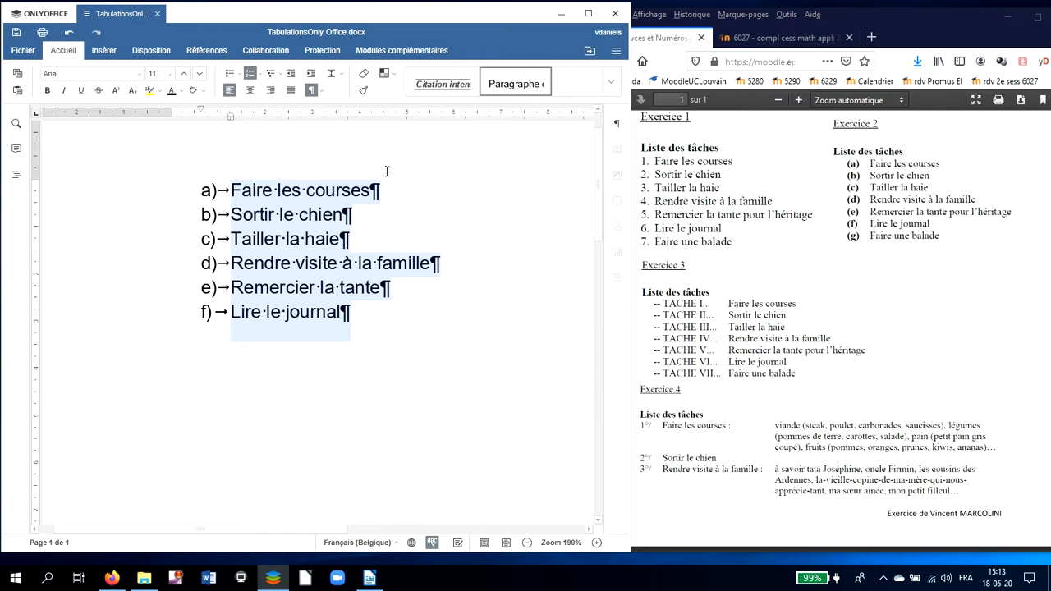
pyautogui.click(197, 191)
pyautogui.click(198, 192)
pyautogui.click(288, 195)
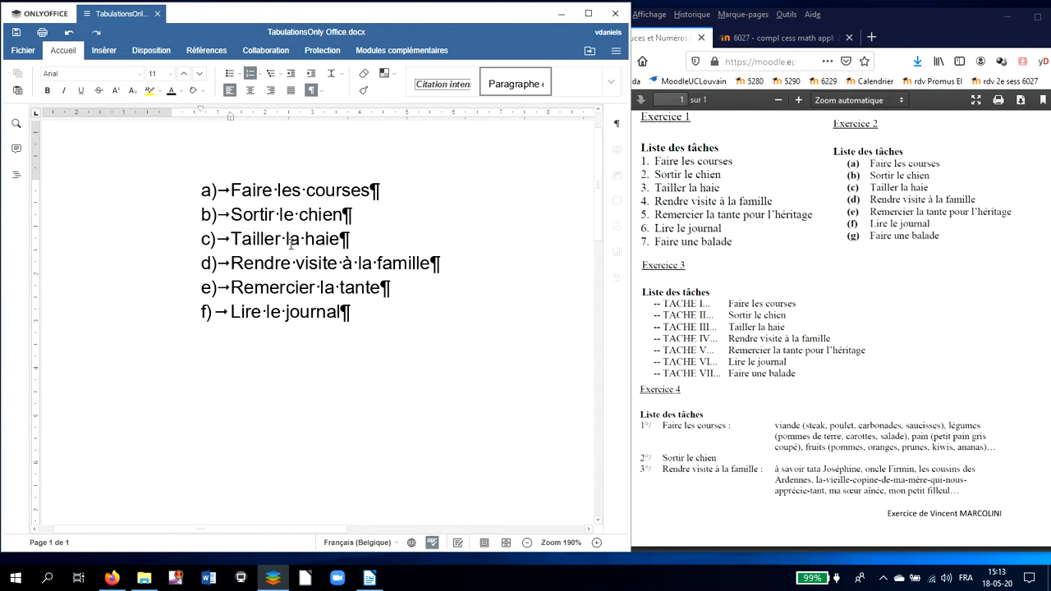
# Add two list items, "jhkjhkh" and "uuguiu", after "Tailler la haie".
pyautogui.click(340, 238)
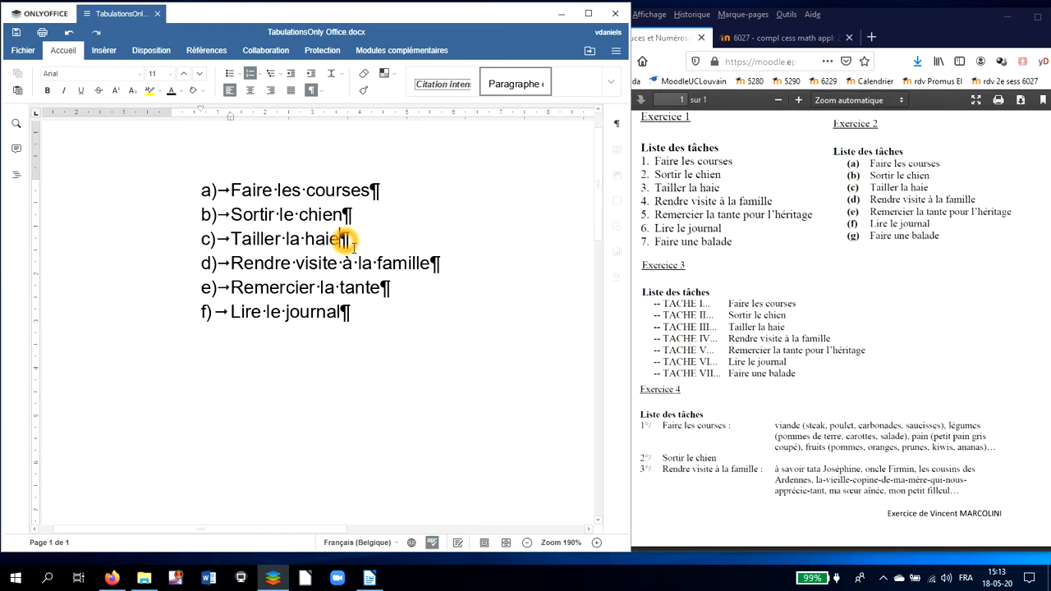
pyautogui.press('Return')
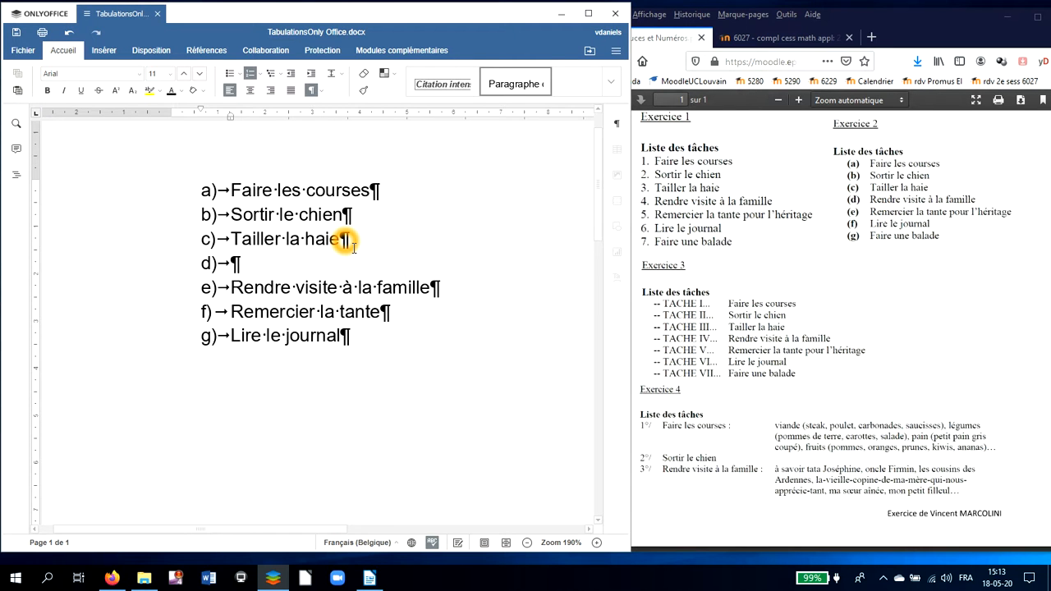
pyautogui.write('jhkjhkh')
pyautogui.press('Return')
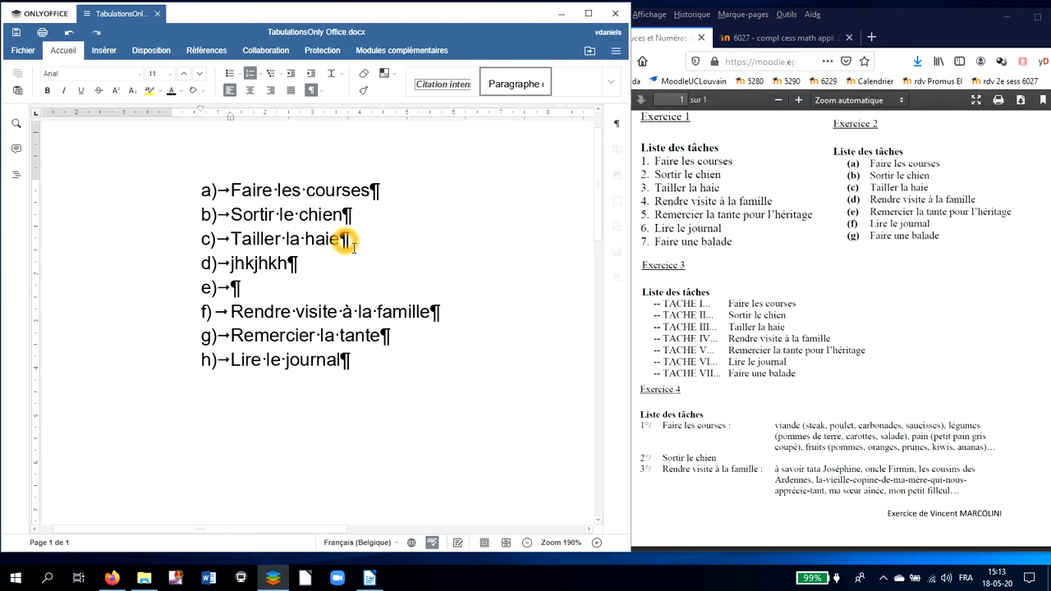
pyautogui.write('uuguiu')
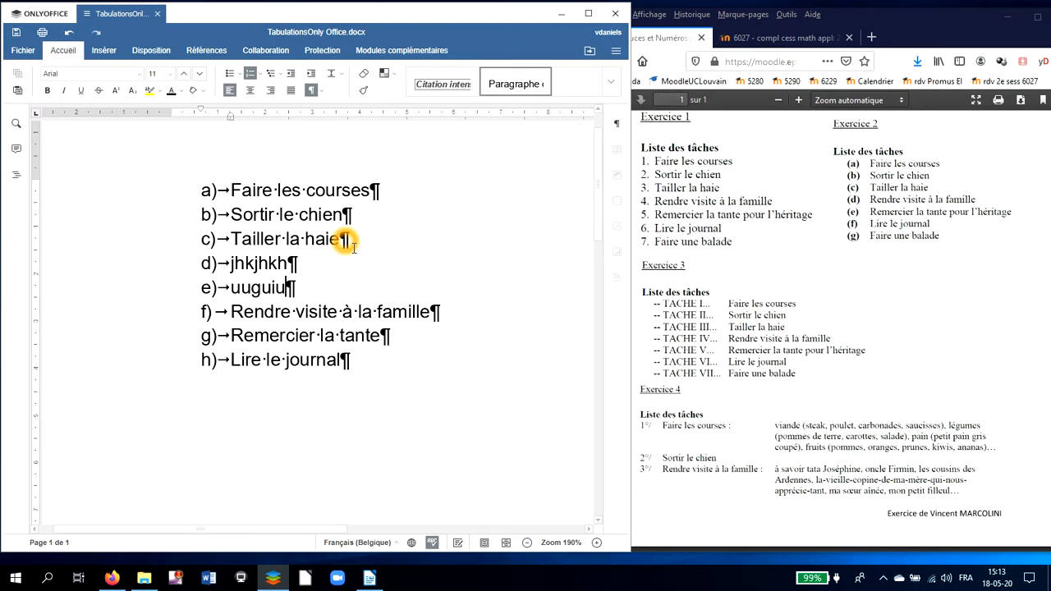
# Add the item "kjhkgkj" after "Lire le journal" and end the list with an unnumbered paragraph.
pyautogui.click(377, 376)
pyautogui.click(376, 362)
pyautogui.press('Return')
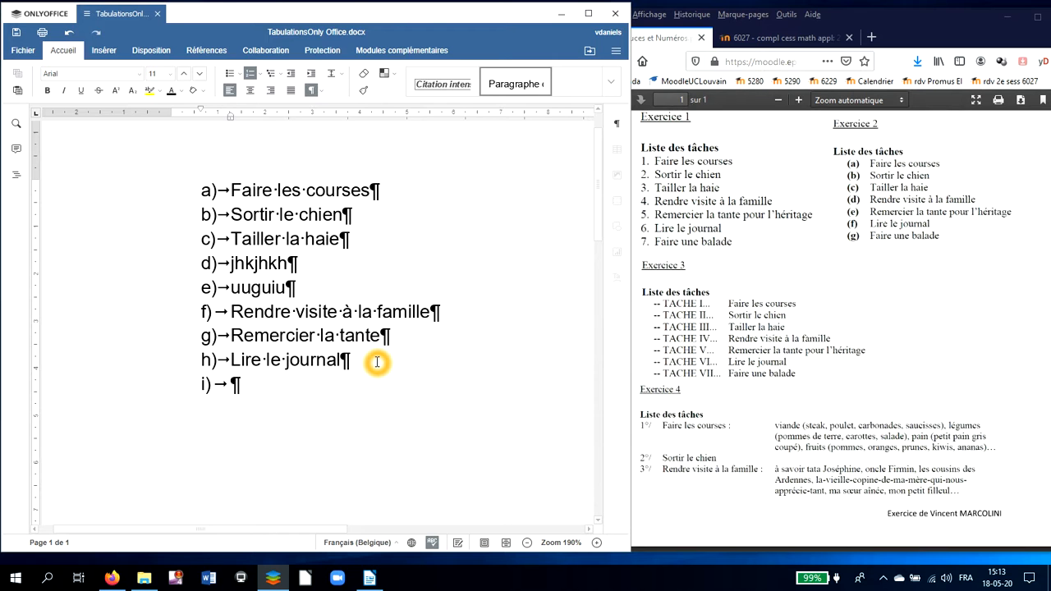
pyautogui.write('kjhkgkj')
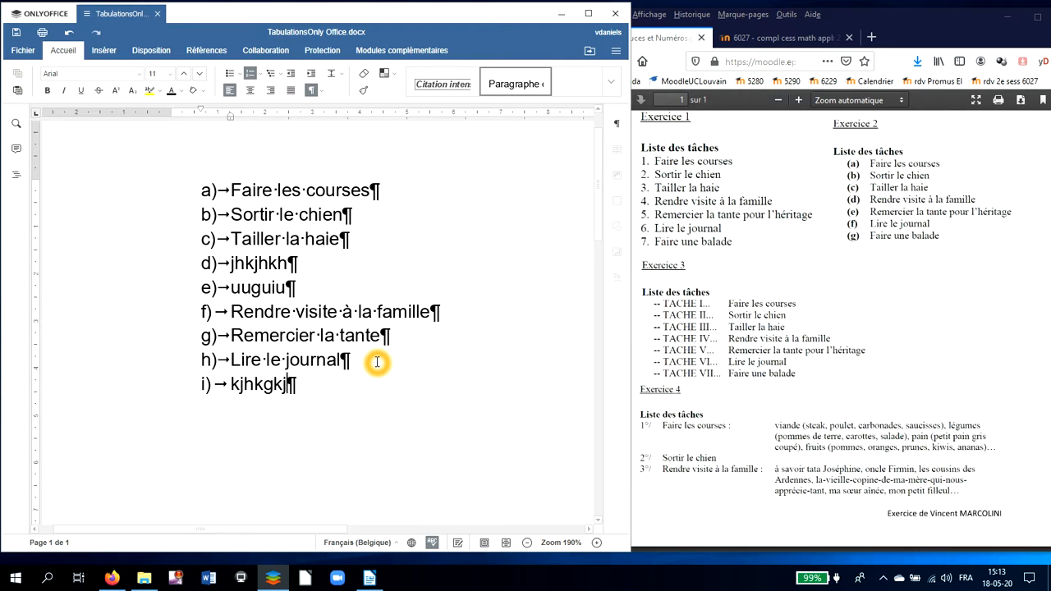
pyautogui.press('Return')
pyautogui.press('Return')
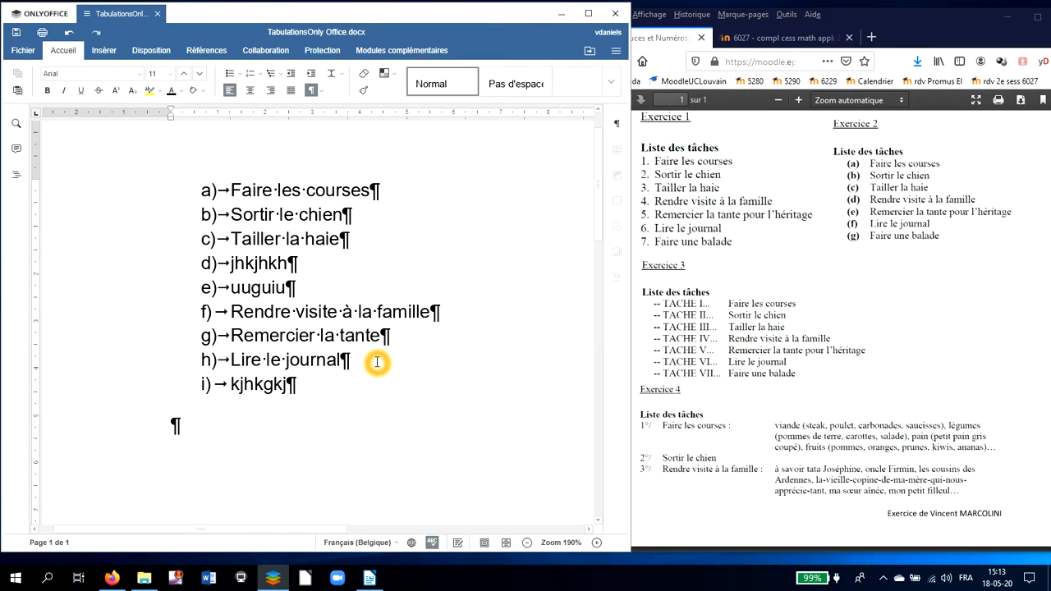
# Start another list from the "Tailler la haie" item, and undo that renumbering.
pyautogui.click(207, 240)
pyautogui.rightClick(207, 240)
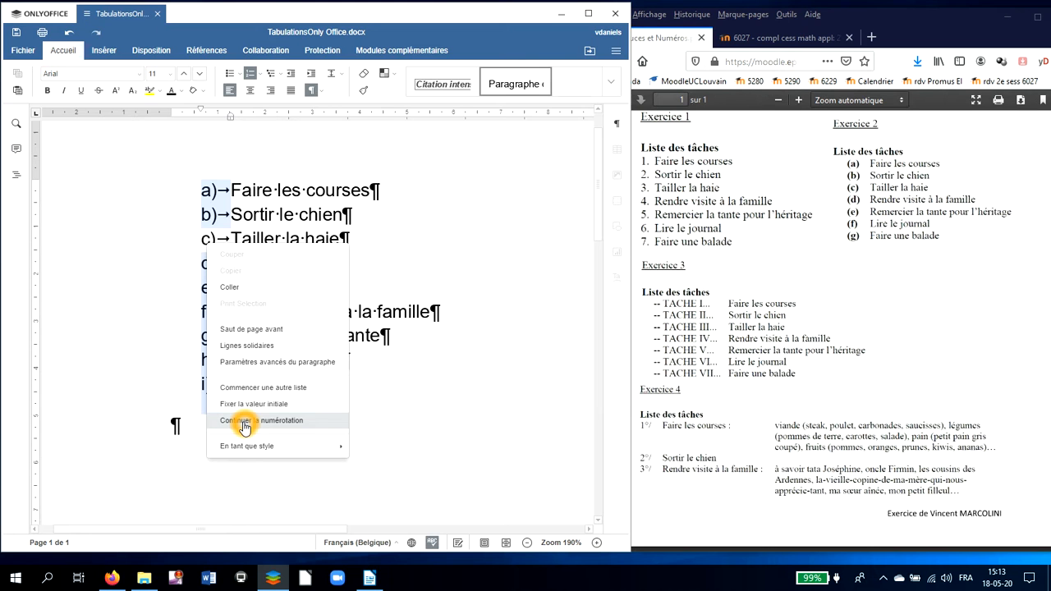
pyautogui.click(253, 448)
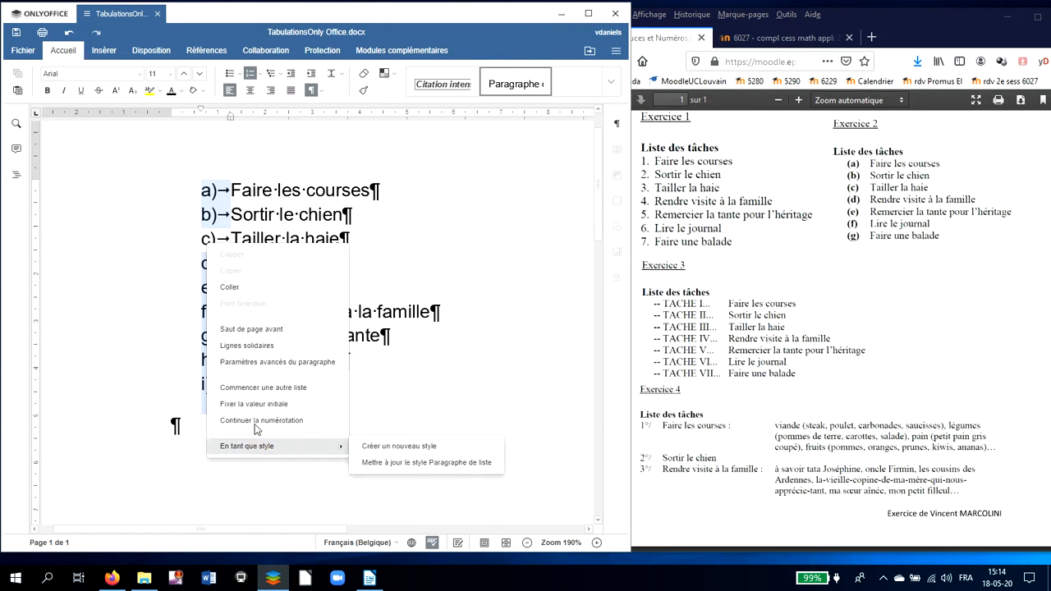
pyautogui.click(263, 391)
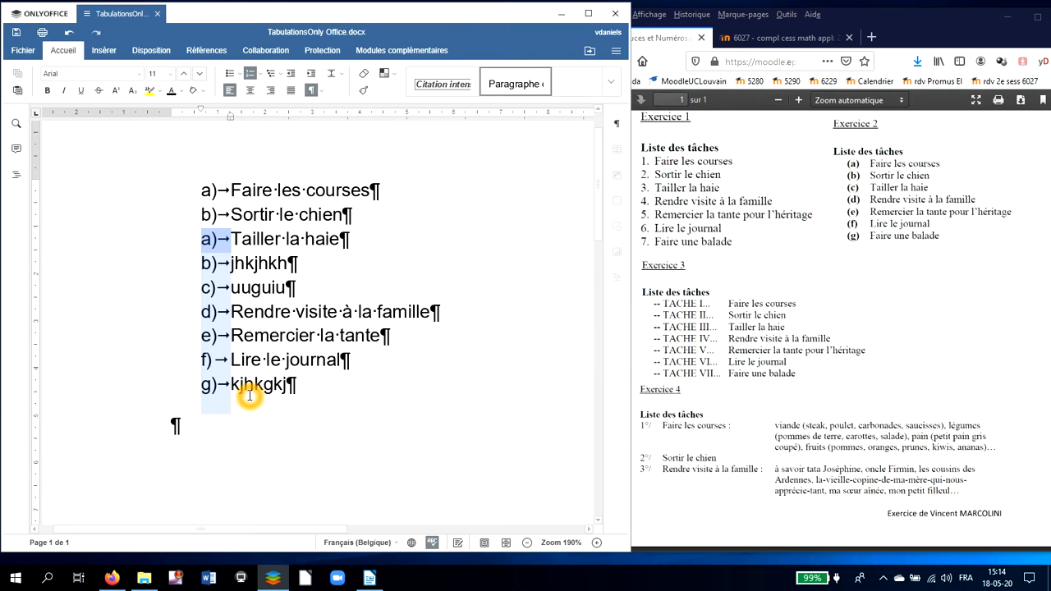
pyautogui.hotkey('ctrl', 'z')
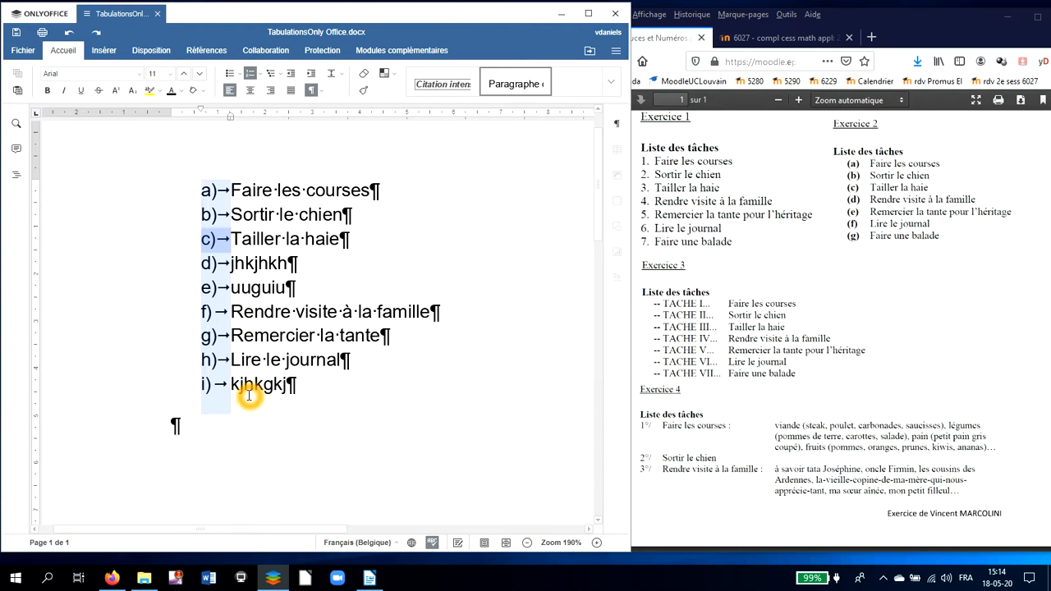
# Delete the list items "jhkjhkh" and "uuguiu" after "Tailler la haie".
pyautogui.click(256, 267)
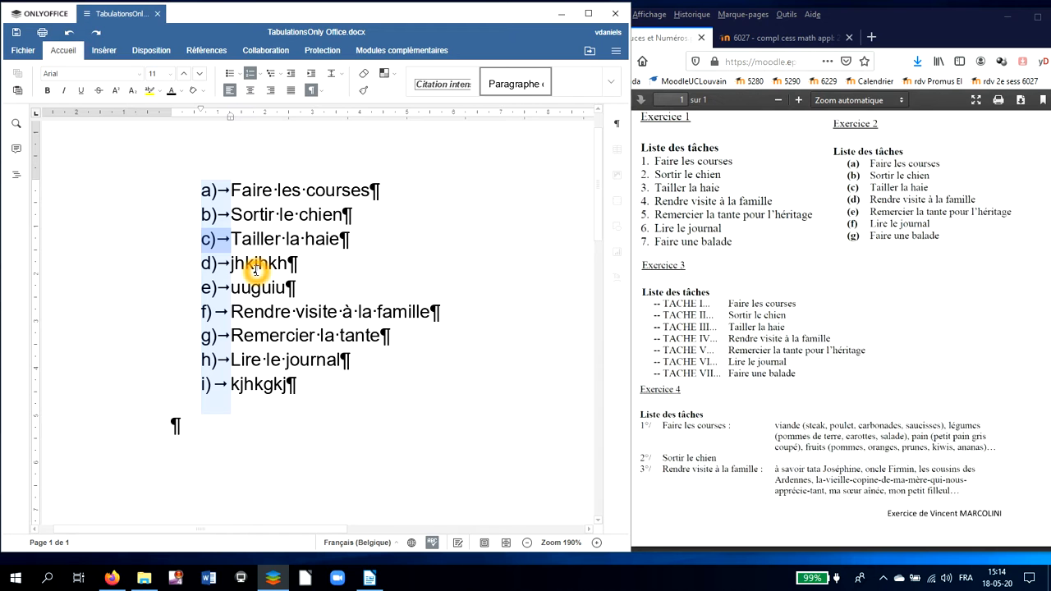
pyautogui.click(256, 267)
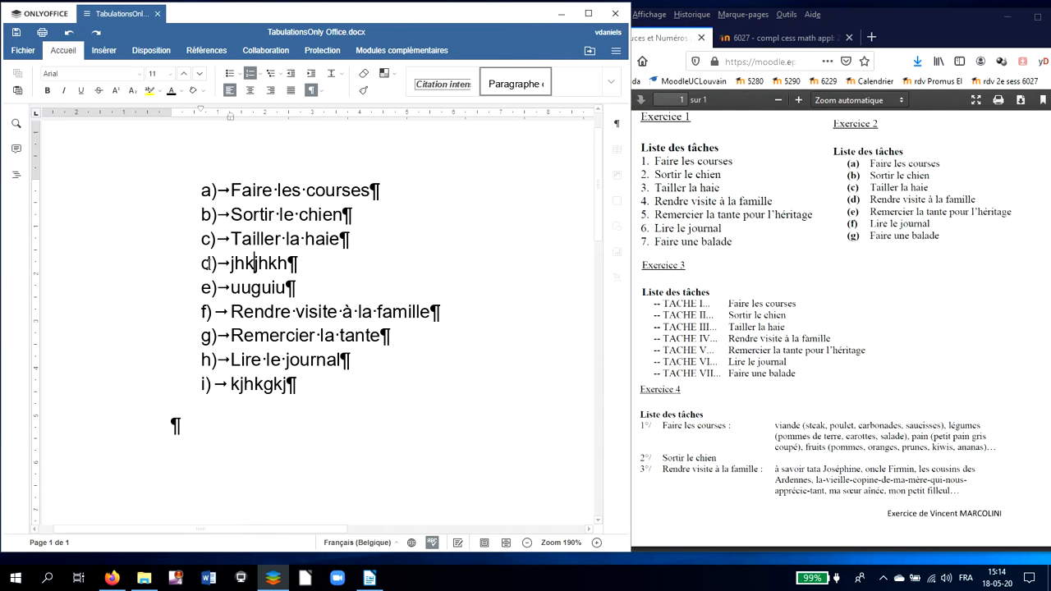
pyautogui.click(204, 263)
pyautogui.click(221, 265)
pyautogui.click(280, 285)
pyautogui.moveTo(280, 285); pyautogui.dragTo(232, 266)
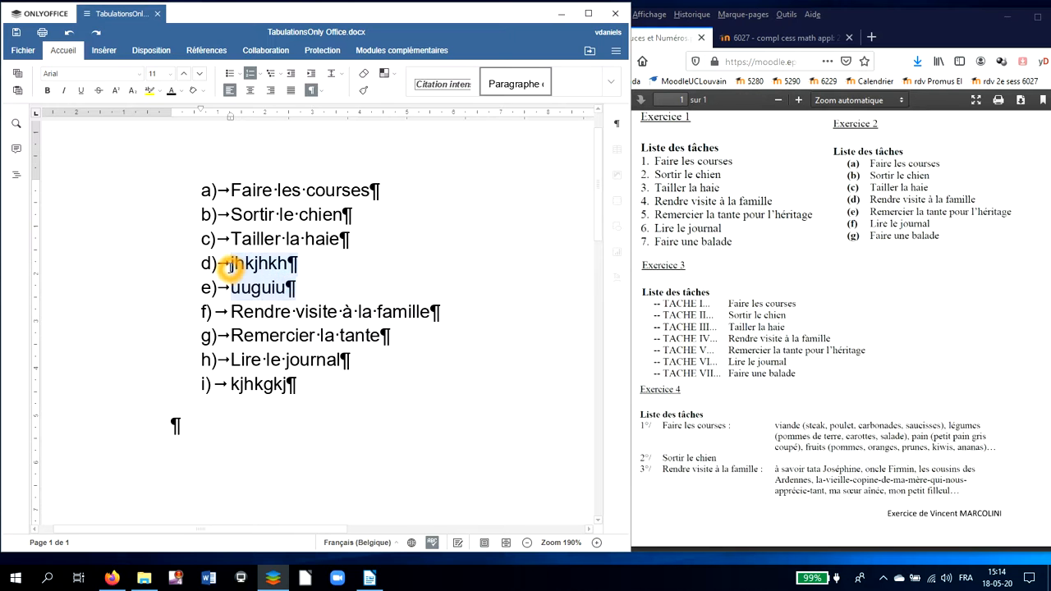
pyautogui.press('Delete')
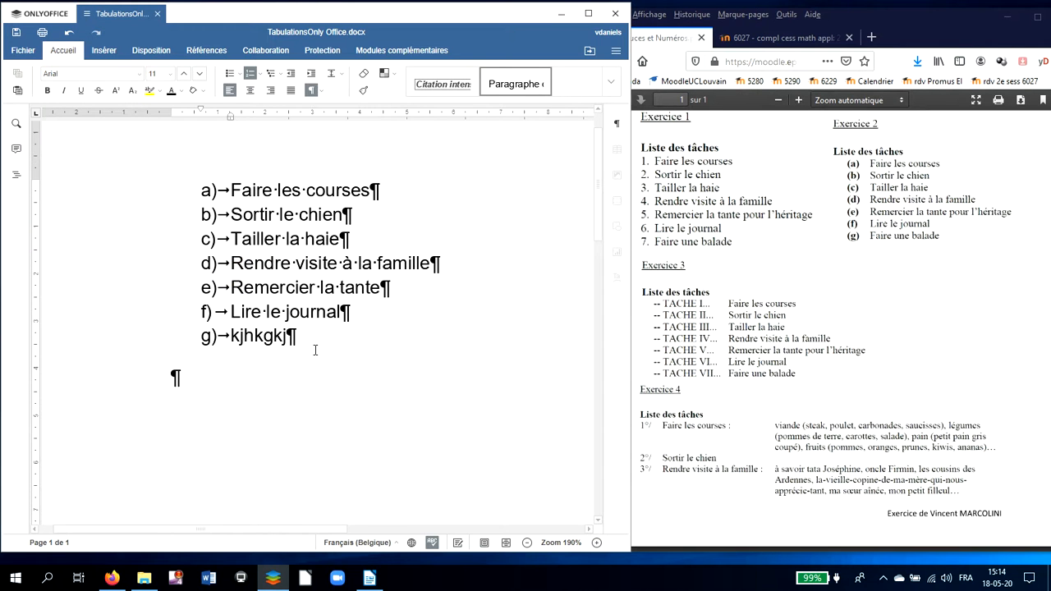
# Erase the last list item "kjhkgkj" and remove the numbering from its line.
pyautogui.click(313, 343)
pyautogui.click(313, 343)
pyautogui.press('BackSpace')
pyautogui.press('BackSpace')
pyautogui.press('BackSpace')
pyautogui.press('BackSpace')
pyautogui.press('BackSpace')
pyautogui.press('BackSpace')
pyautogui.press('BackSpace')
pyautogui.press('BackSpace')
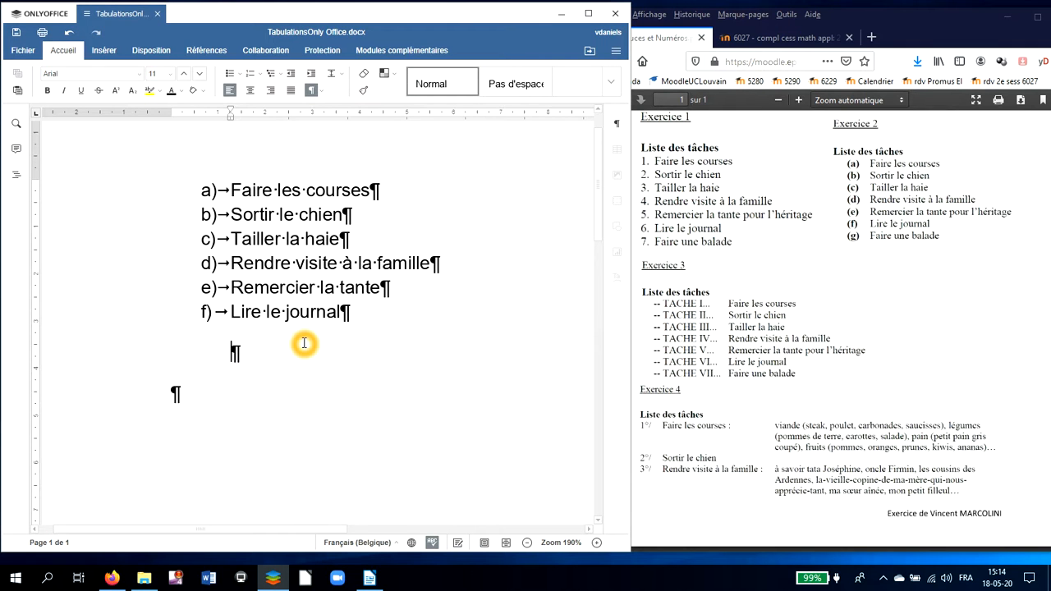
# Enter "Faire une balade" in the last paragraph and remove the empty paragraph between it and the list.
pyautogui.click(199, 392)
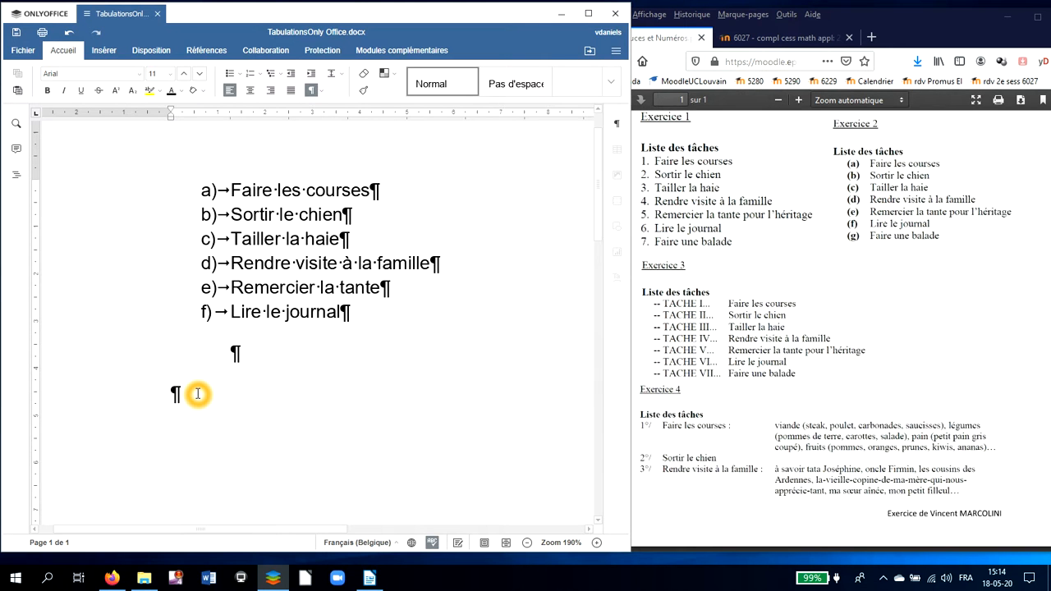
pyautogui.write('Faire une bal')
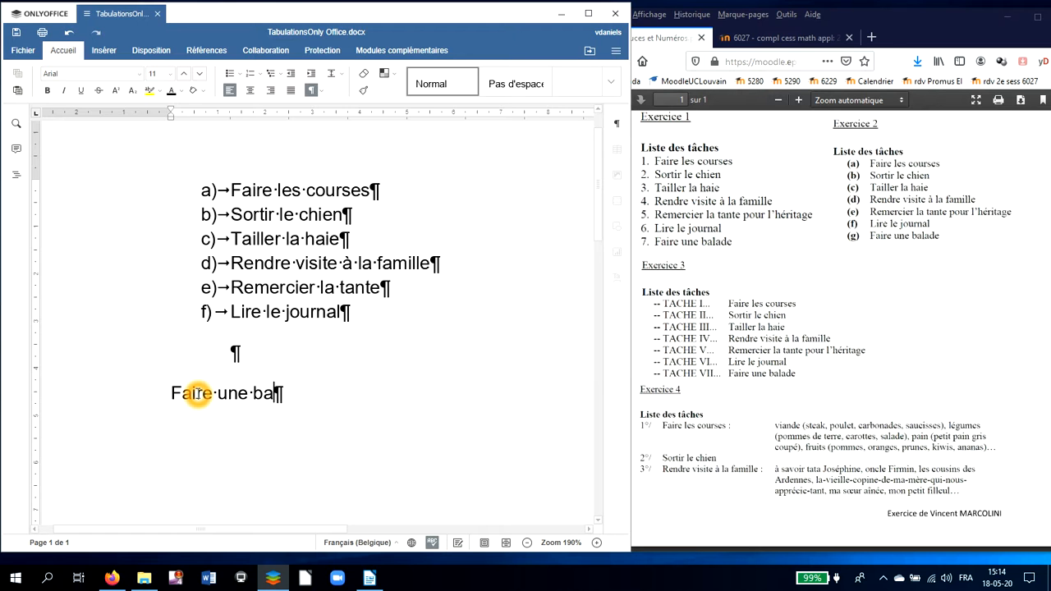
pyautogui.write('ade')
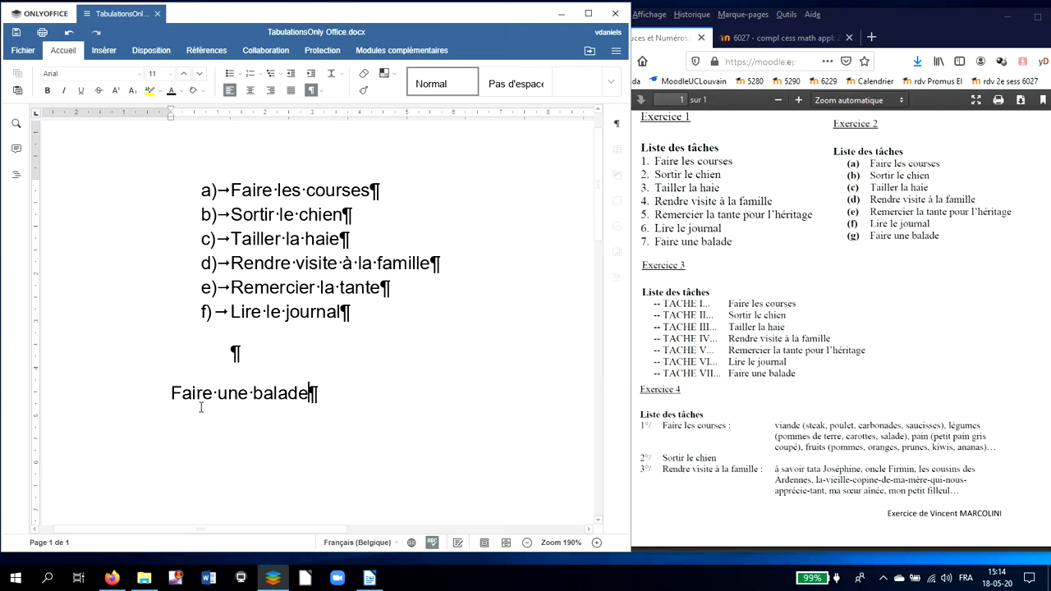
pyautogui.click(250, 347)
pyautogui.press('BackSpace')
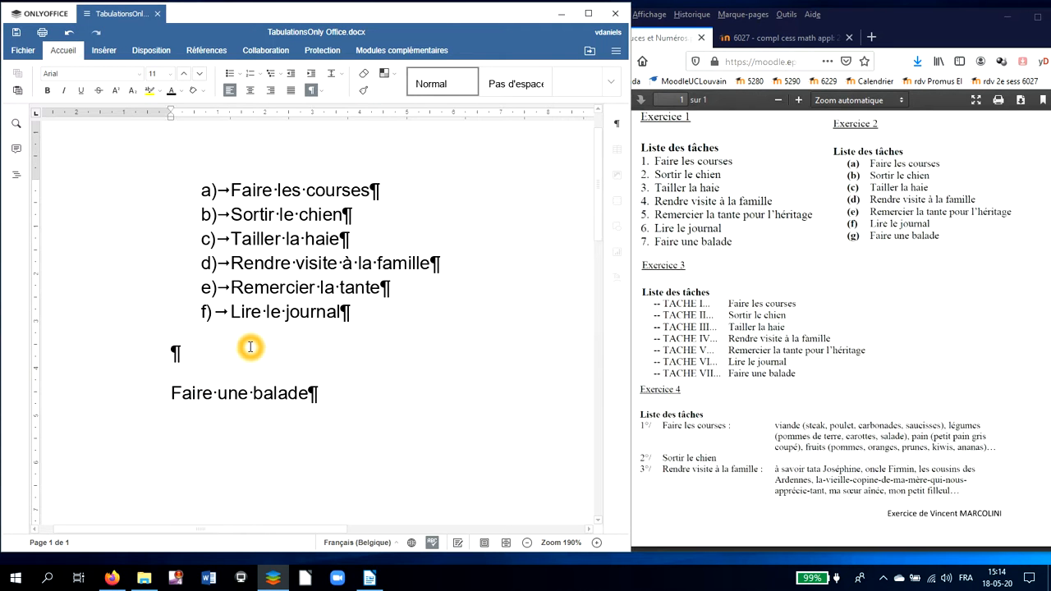
pyautogui.press('BackSpace')
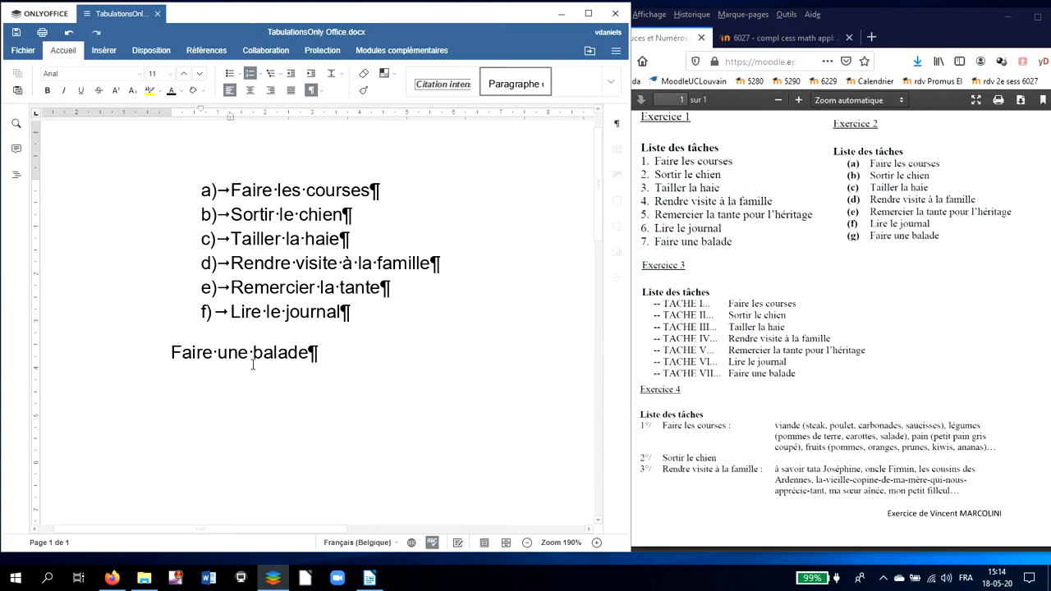
# Apply numbering to the "Faire une balade" paragraph directly below the list, and undo that numbering.
pyautogui.click(251, 352)
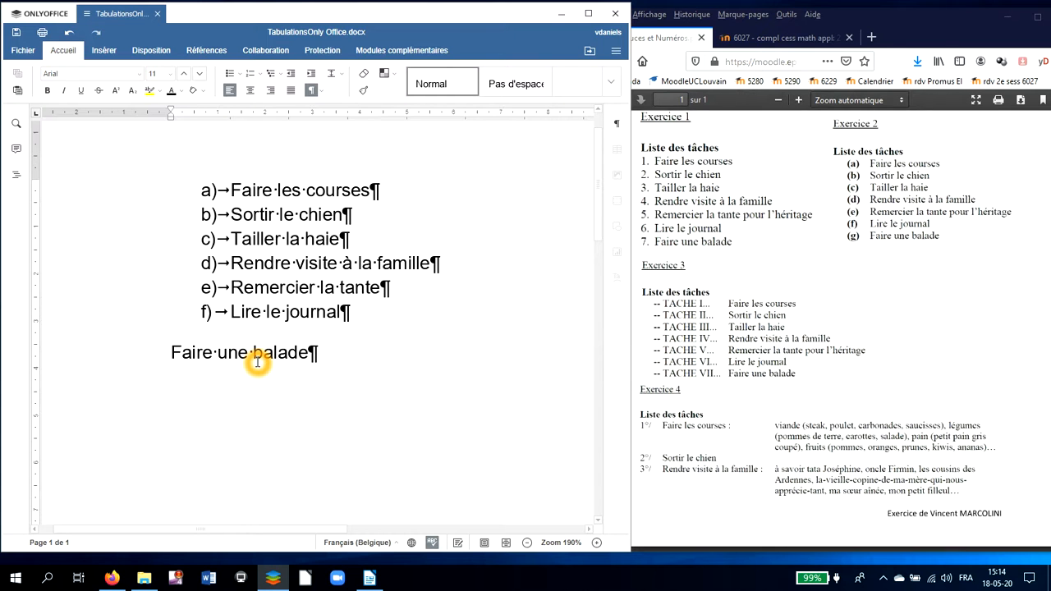
pyautogui.click(254, 78)
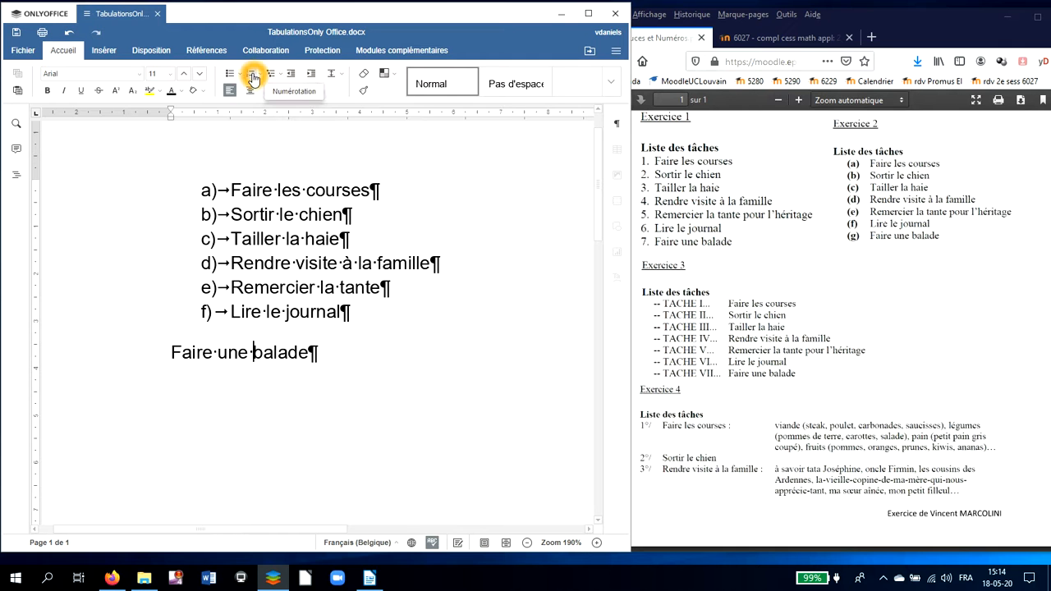
pyautogui.click(254, 78)
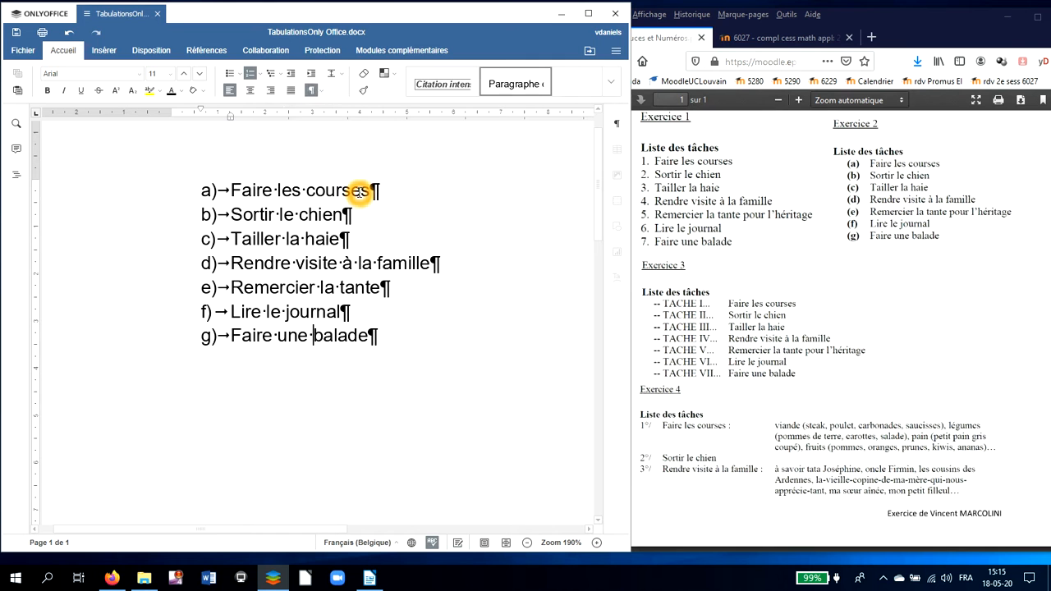
pyautogui.hotkey('ctrl', 'z')
# Insert the plain paragraph "bla bla bla" above "Faire une balade" and apply numbering to "Faire une balade".
pyautogui.press('Return')
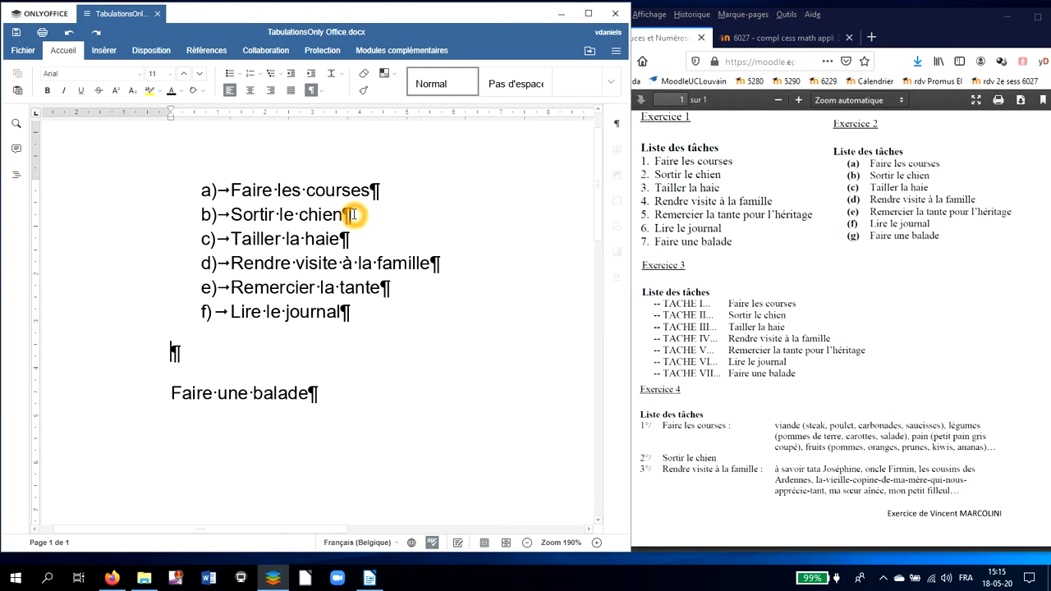
pyautogui.write('bla bla bla')
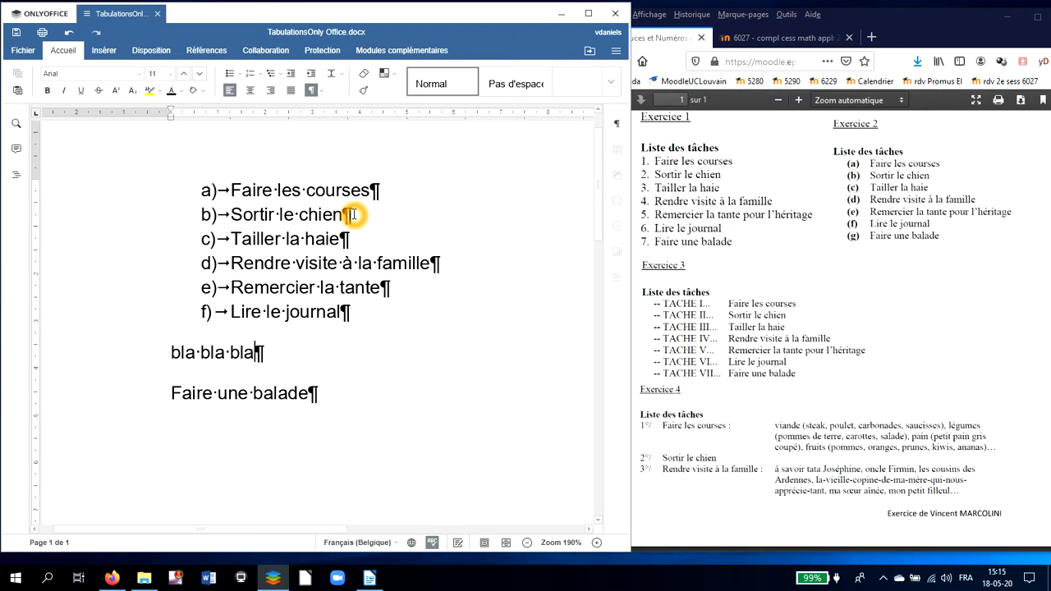
pyautogui.click(328, 393)
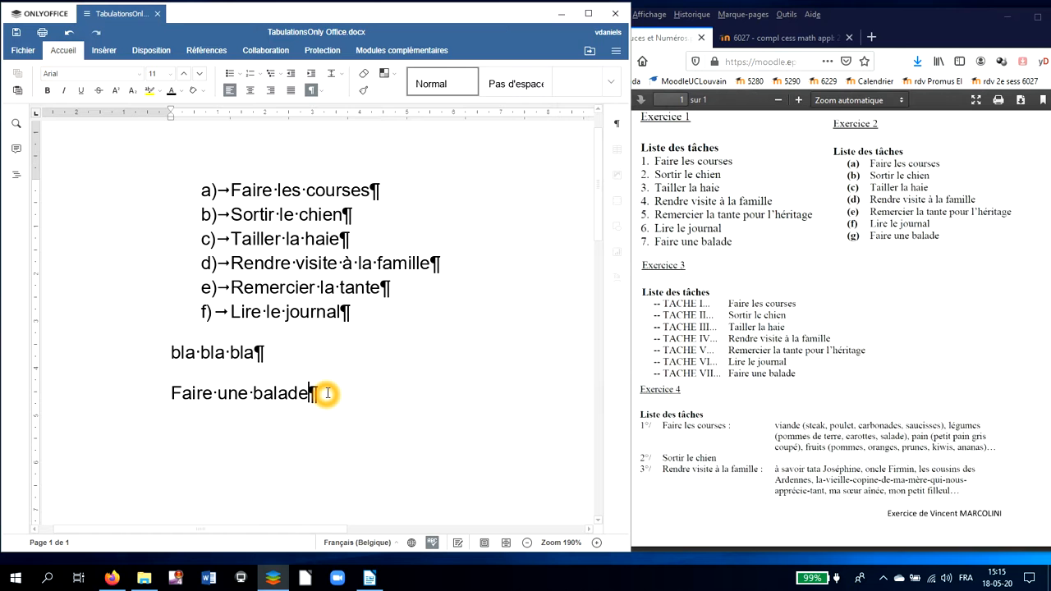
pyautogui.click(250, 75)
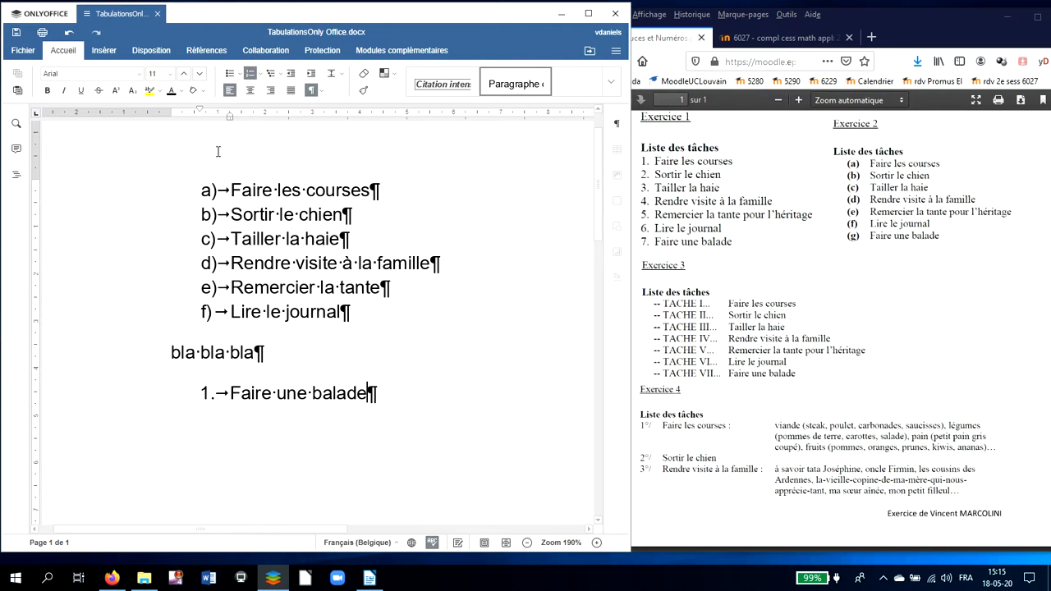
# Make the "Faire une balade" item continue the numbering of the previous list.
pyautogui.click(213, 324)
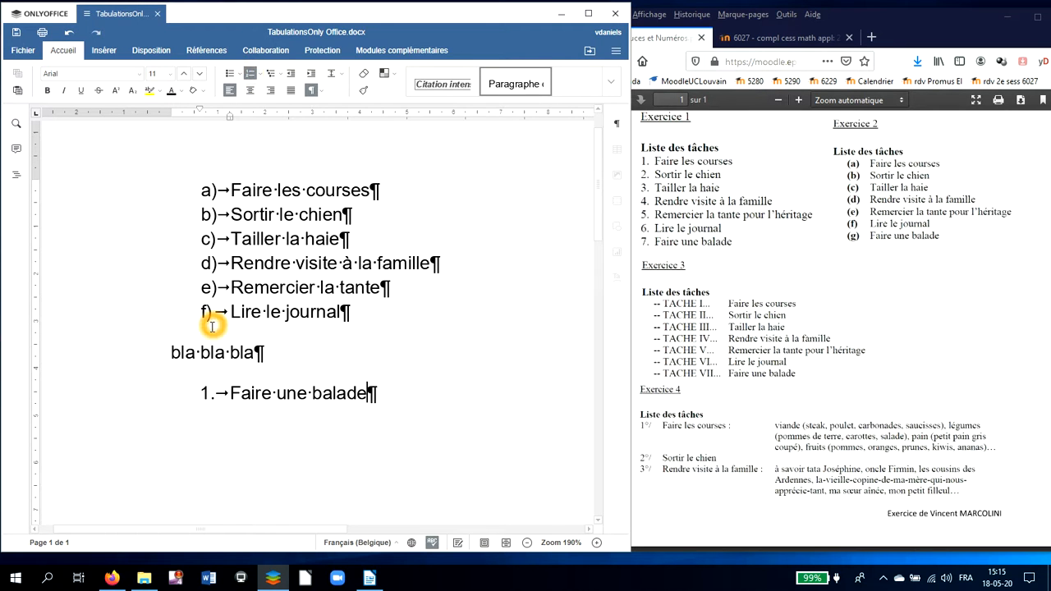
pyautogui.click(209, 404)
pyautogui.click(208, 398)
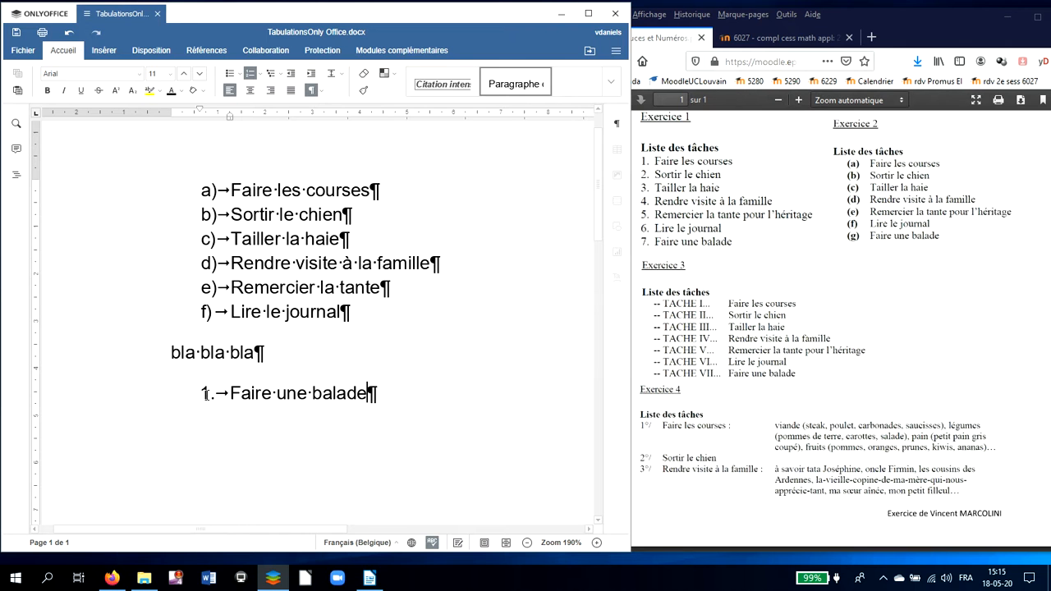
pyautogui.rightClick(208, 395)
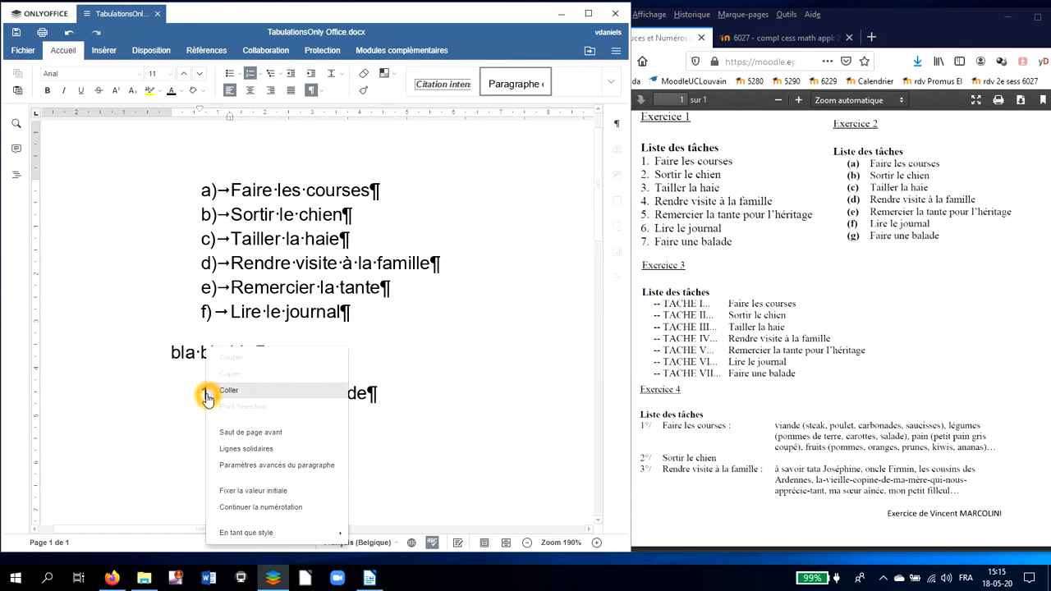
pyautogui.click(239, 508)
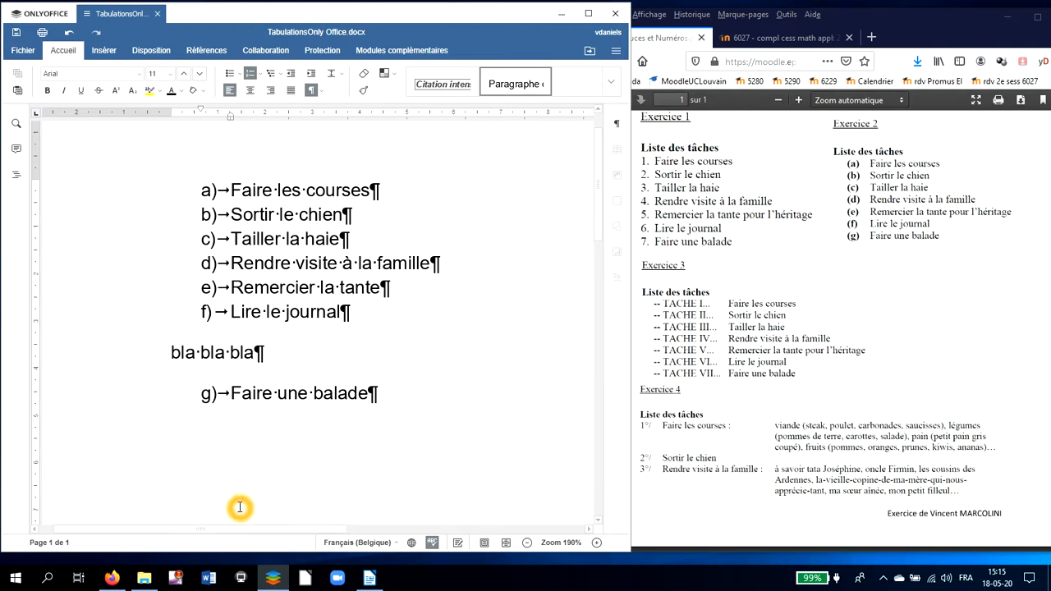
# Start another list at the "Faire une balade" item so its lettering restarts at a).
pyautogui.click(236, 391)
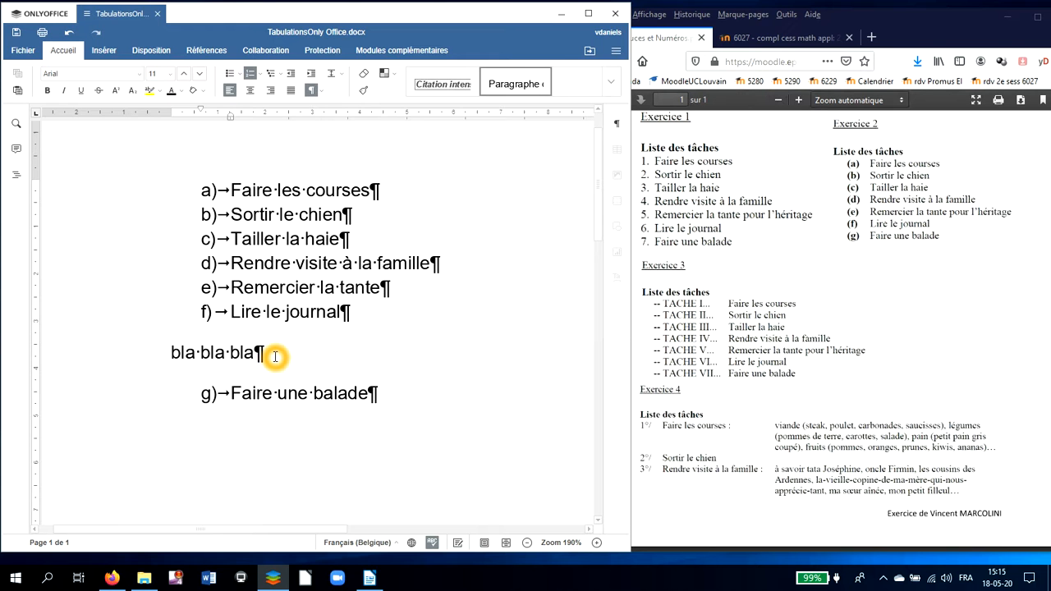
pyautogui.click(404, 393)
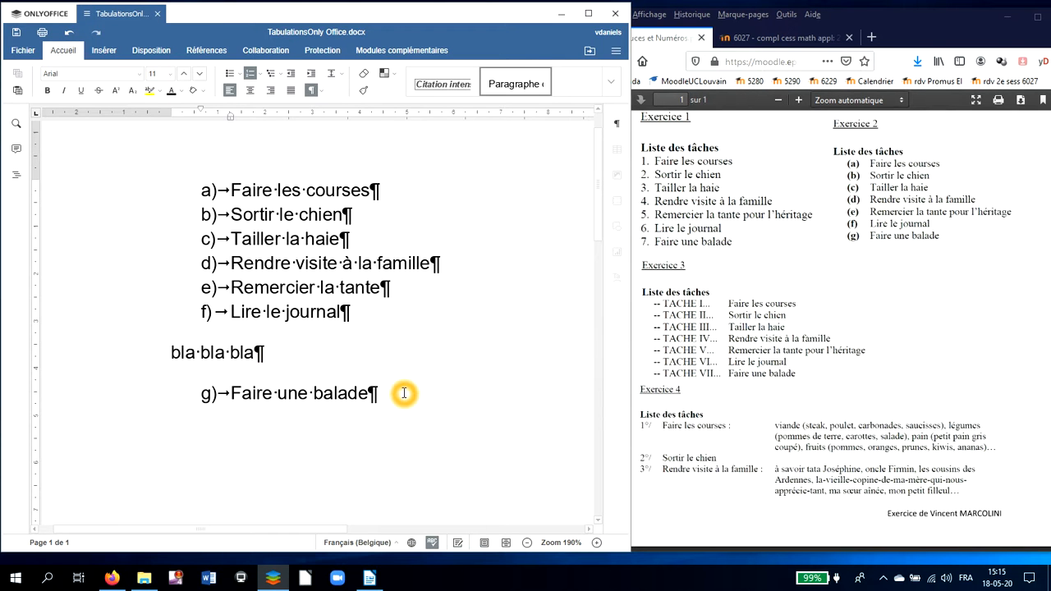
pyautogui.click(205, 393)
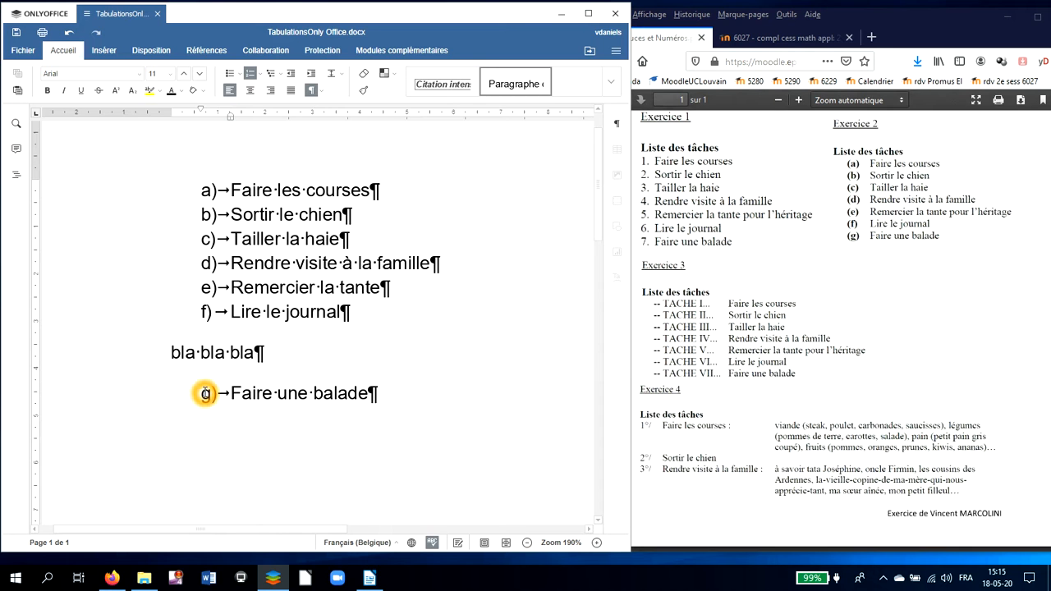
pyautogui.rightClick(205, 395)
pyautogui.rightClick(206, 398)
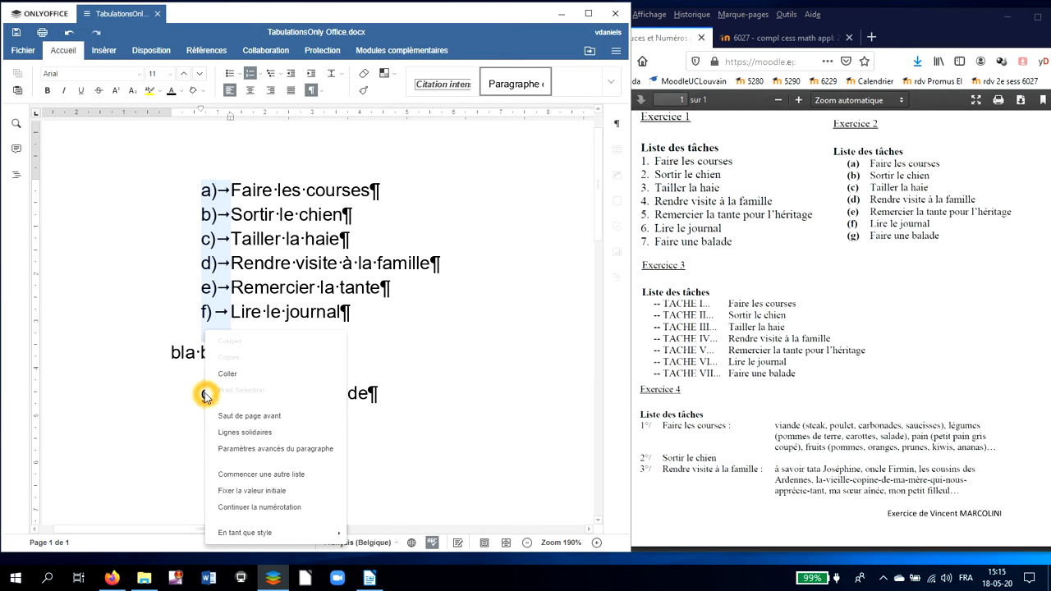
pyautogui.click(228, 491)
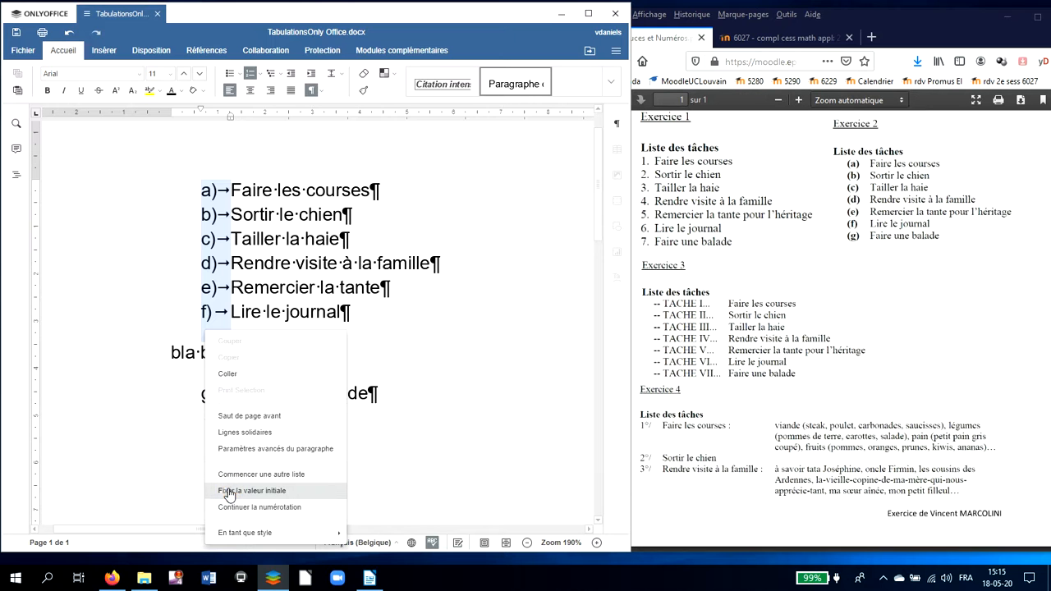
pyautogui.click(230, 508)
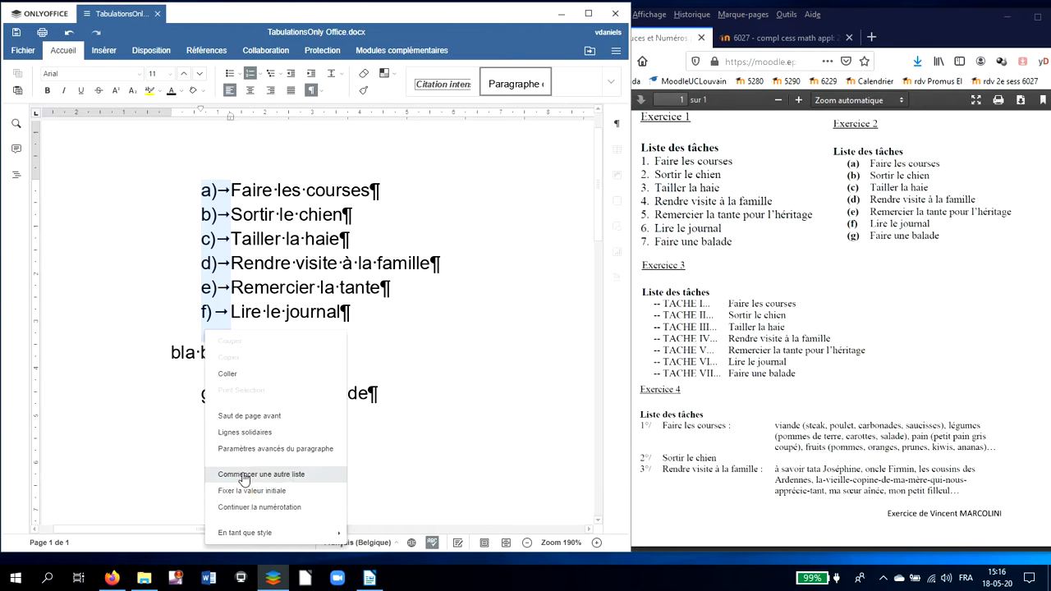
pyautogui.click(243, 474)
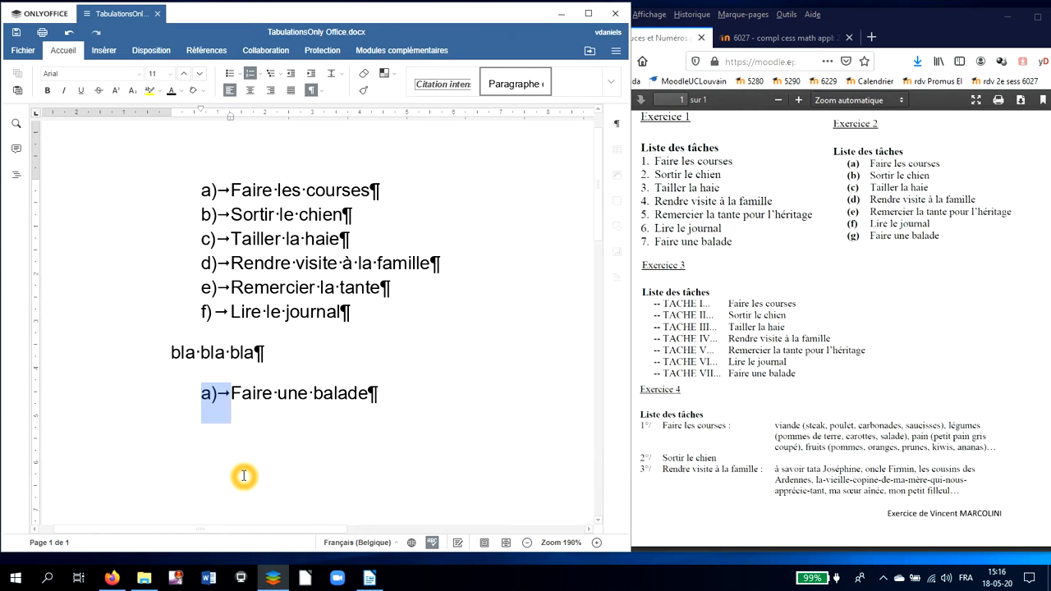
# Add the items "kjhzekjkez" and "lkei" after "Faire une balade" in the second list.
pyautogui.click(382, 389)
pyautogui.click(380, 387)
pyautogui.press('Return')
pyautogui.write('kjhzekjkez')
pyautogui.press('Return')
pyautogui.write('lkei')
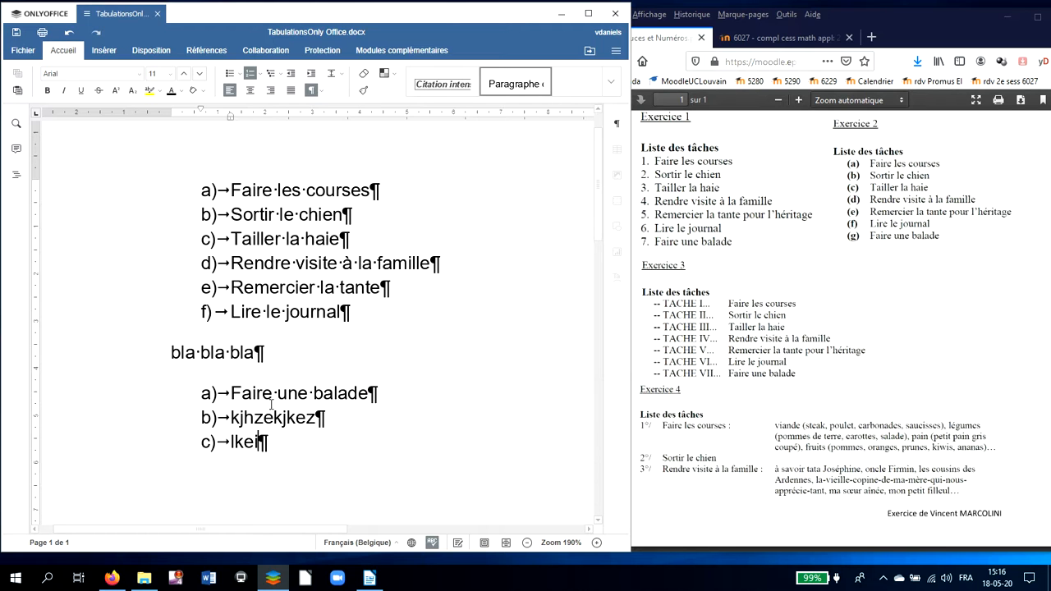
# Delete the "bla bla bla" paragraph together with the whole second list below it.
pyautogui.moveTo(259, 440); pyautogui.dragTo(231, 394)
pyautogui.moveTo(167, 351); pyautogui.dragTo(270, 441)
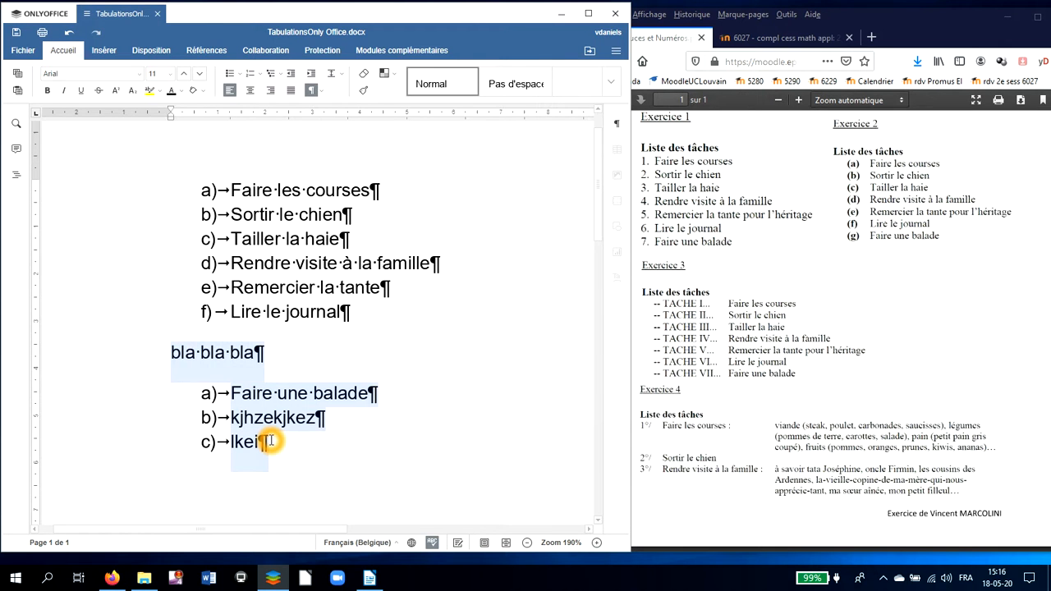
pyautogui.press('Delete')
# Enter "Faire les courses" as an unnumbered paragraph below the list.
pyautogui.press('Return')
pyautogui.press('Return')
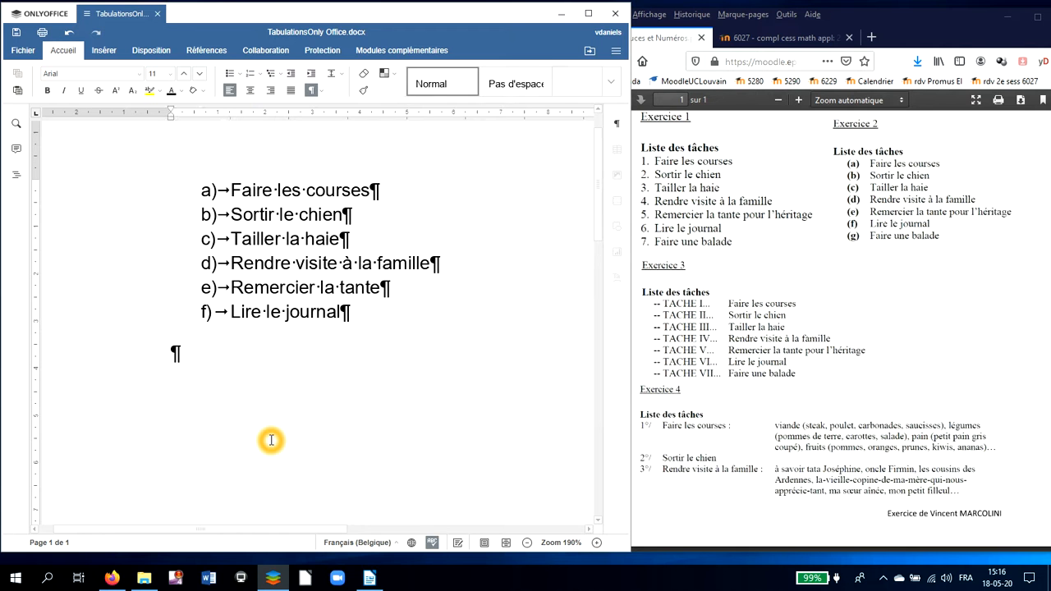
pyautogui.write('Faire l')
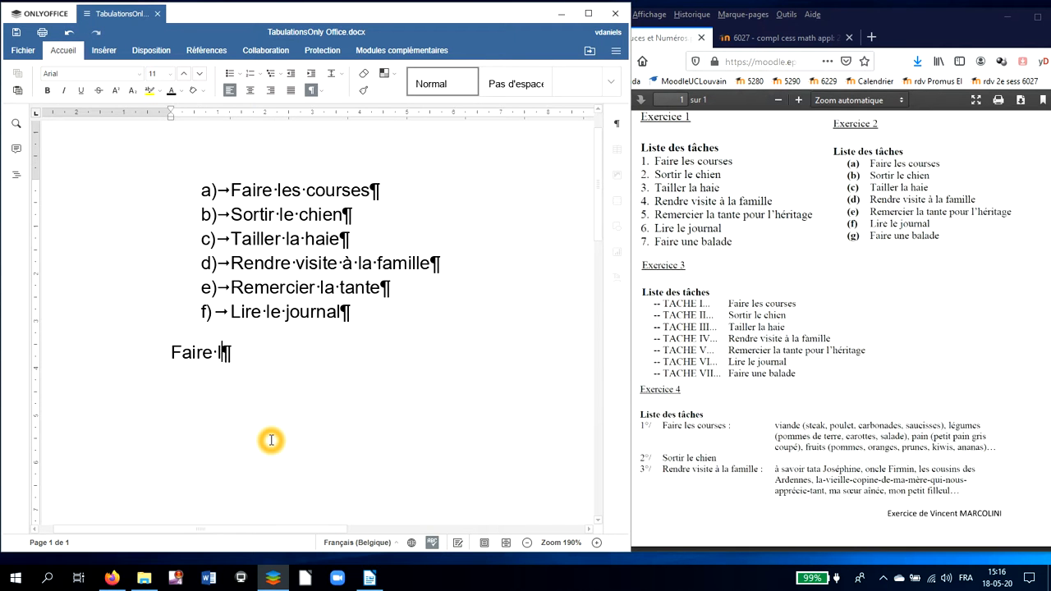
pyautogui.write('es courses')
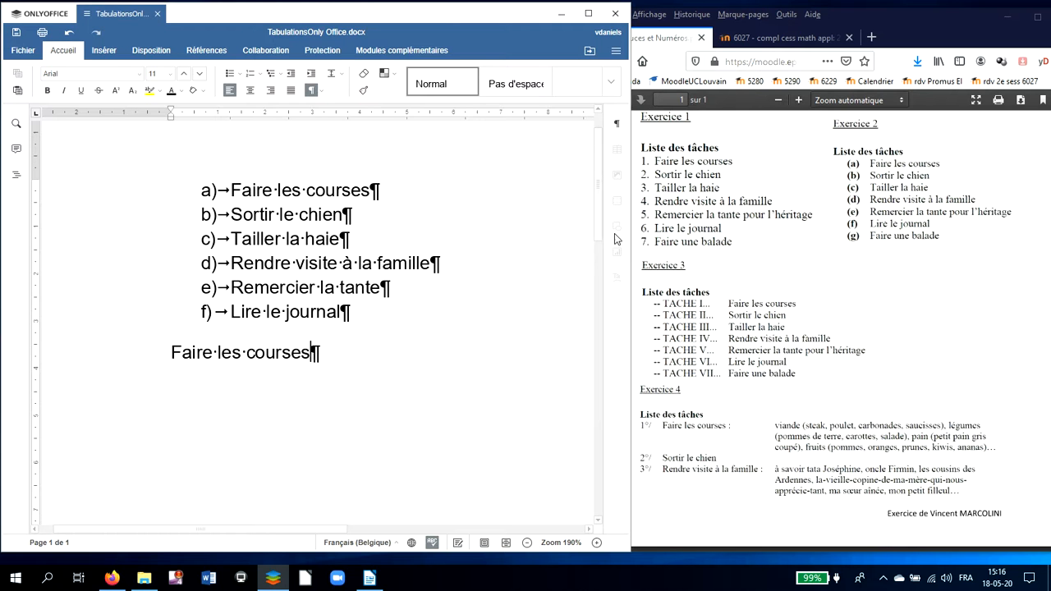
# Widen the document window and narrow the browser window showing the exercise sheet beside it.
pyautogui.moveTo(628, 236); pyautogui.dragTo(686, 236)
pyautogui.click(978, 24)
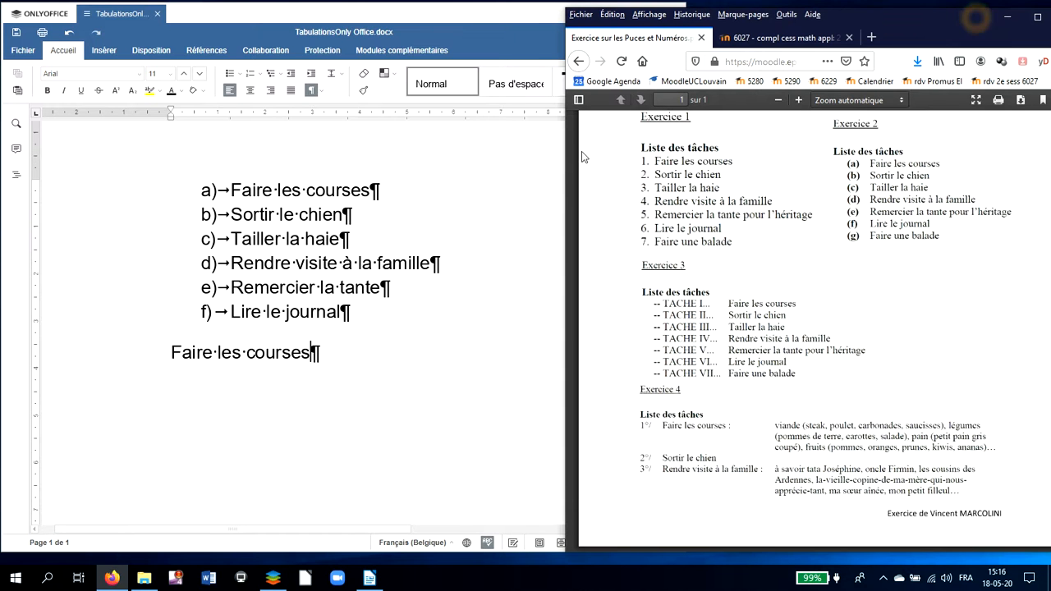
pyautogui.moveTo(565, 154); pyautogui.dragTo(649, 151)
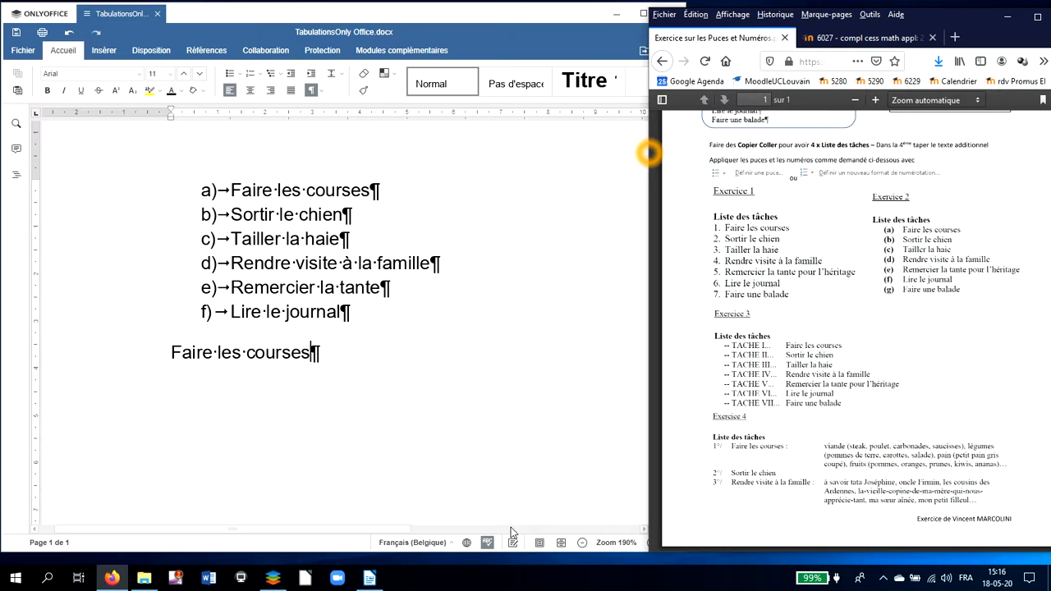
# Add a tab after the unnumbered "Faire les courses" and set a left tab stop at 7 cm for that paragraph.
pyautogui.click(581, 543)
pyautogui.click(581, 544)
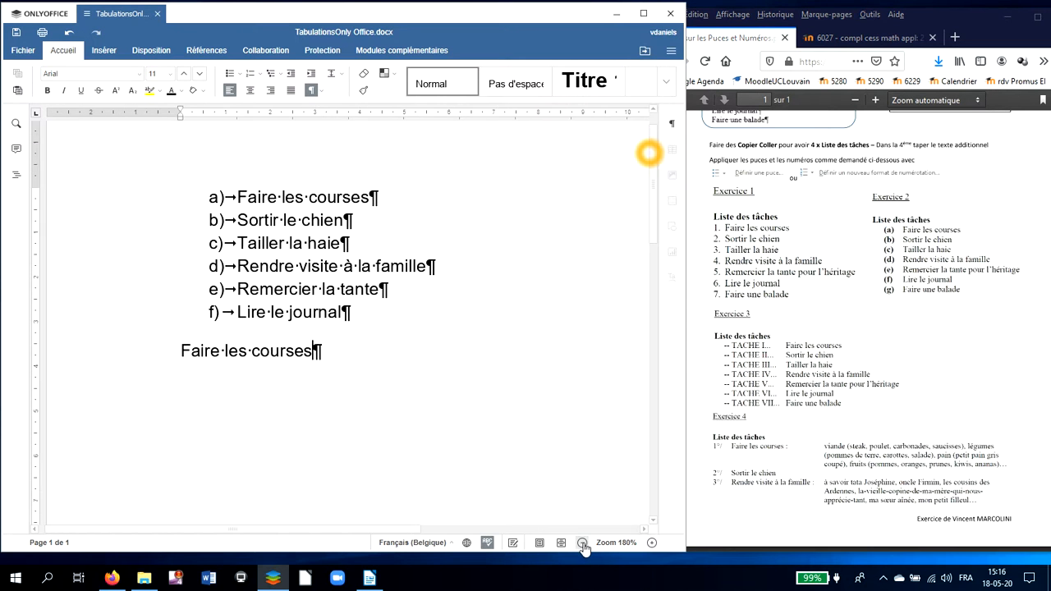
pyautogui.click(581, 544)
pyautogui.click(581, 544)
pyautogui.click(581, 544)
pyautogui.click(581, 544)
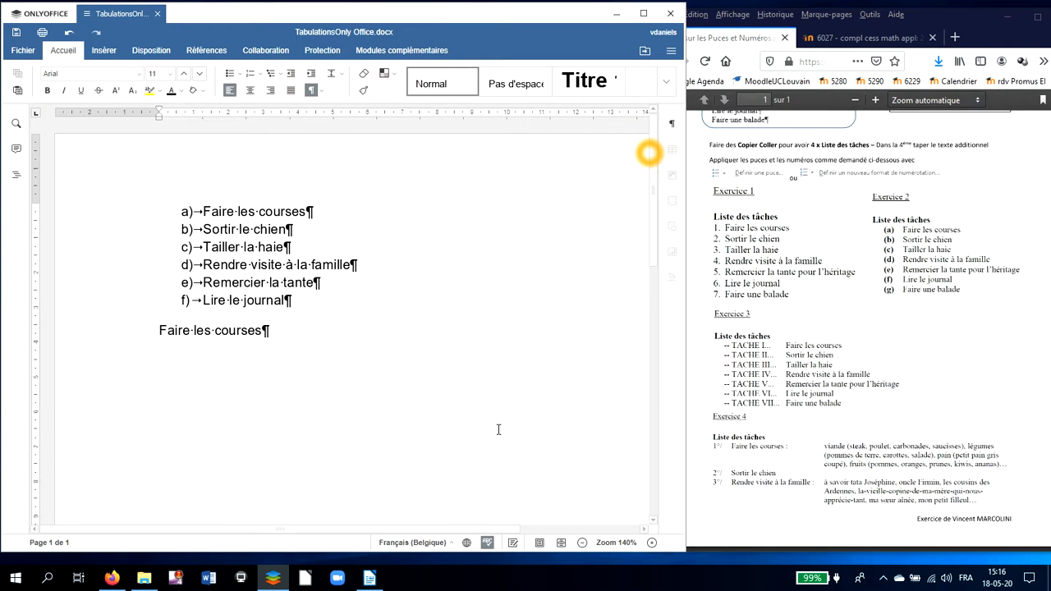
pyautogui.press('Tab')
pyautogui.click(402, 112)
# Enter "viande (steak, poulet, bla bla bla" at the tab stop after "Faire les courses".
pyautogui.write('viande (steak')
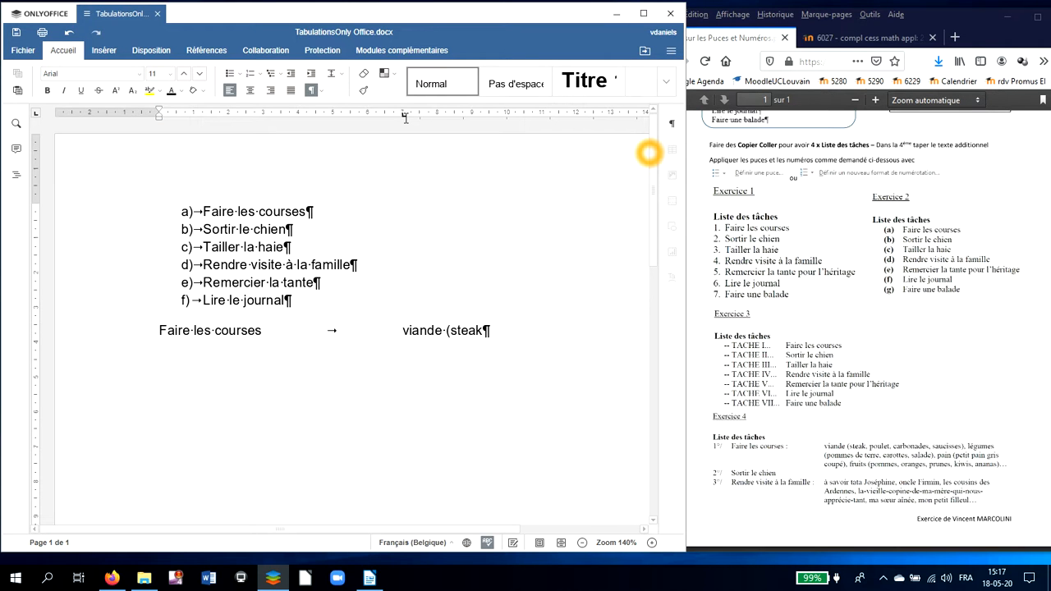
pyautogui.write(', poulet')
pyautogui.doubleClick(505, 330)
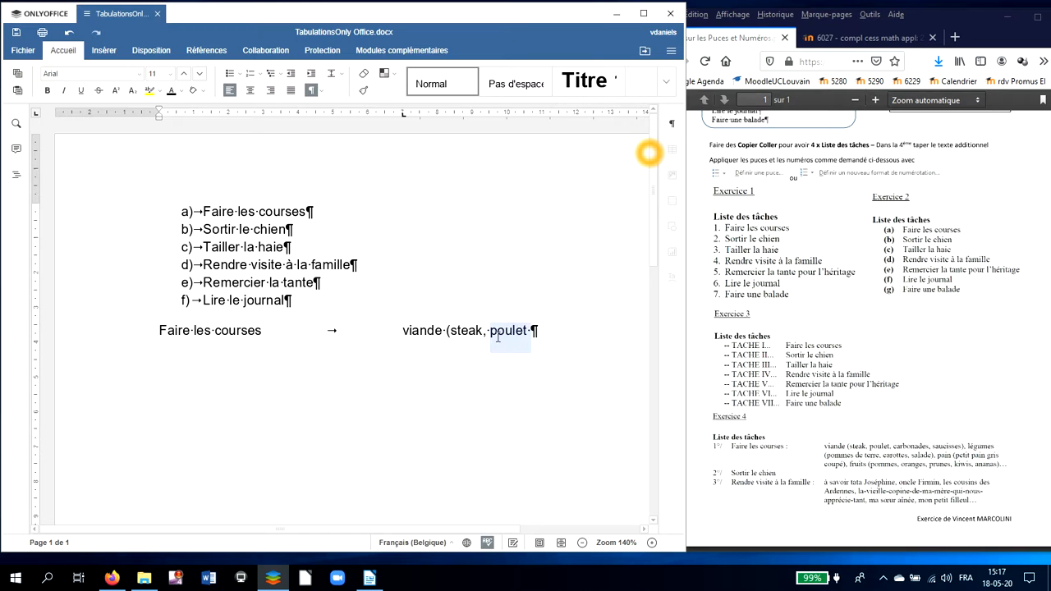
pyautogui.click(448, 330)
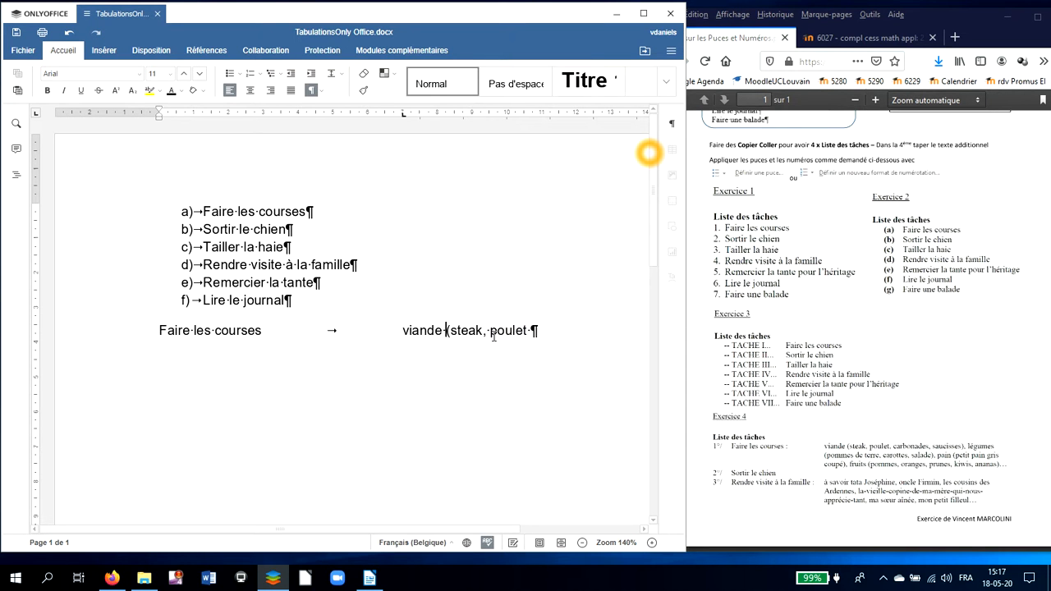
pyautogui.write(', bla bla bla')
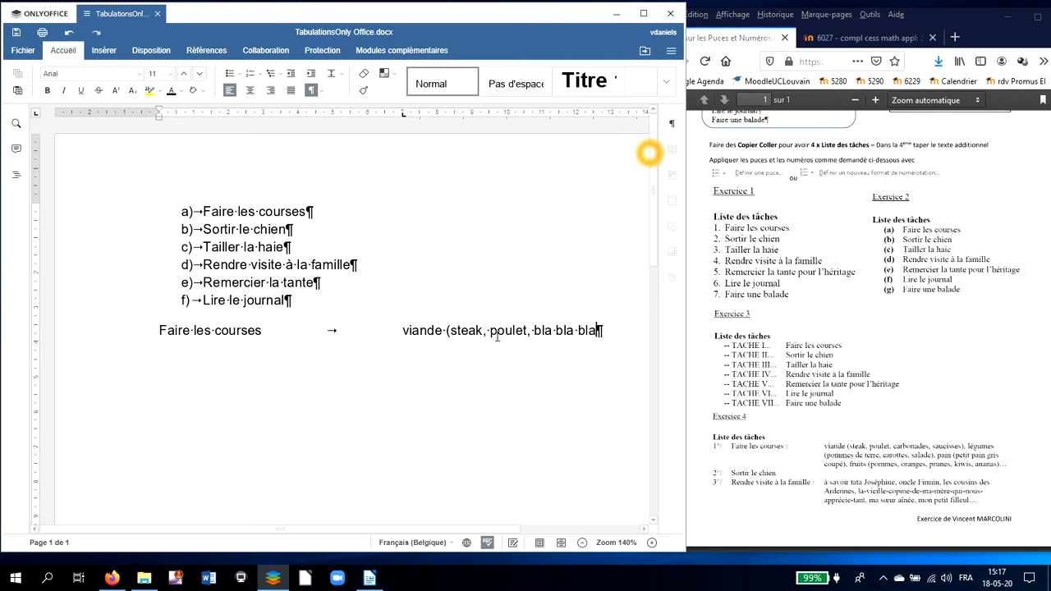
# Copy "bla bla bla" and paste it repeatedly at the end of the paragraph until the text fills about three lines.
pyautogui.moveTo(531, 330); pyautogui.dragTo(596, 335)
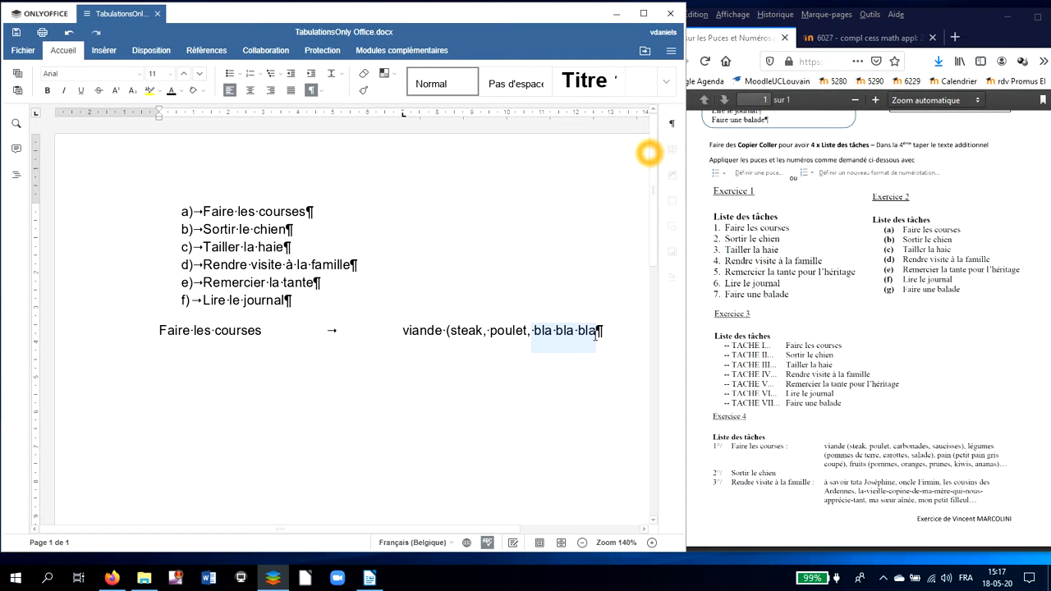
pyautogui.click(605, 329)
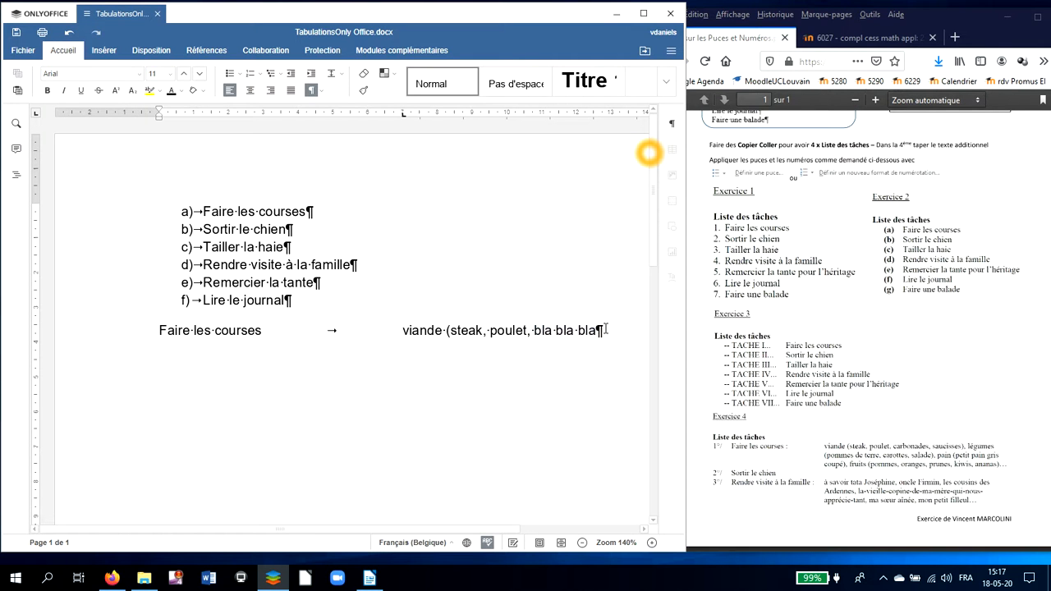
pyautogui.hotkey('ctrl', 'v')
pyautogui.hotkey('ctrl', 'v')
pyautogui.hotkey('ctrl', 'v')
pyautogui.hotkey('ctrl', 'v')
pyautogui.hotkey('ctrl', 'v')
pyautogui.hotkey('ctrl', 'v')
pyautogui.hotkey('ctrl', 'v')
pyautogui.hotkey('ctrl', 'v')
pyautogui.hotkey('ctrl', 'v')
pyautogui.hotkey('ctrl', 'v')
pyautogui.hotkey('ctrl', 'v')
pyautogui.hotkey('ctrl', 'v')
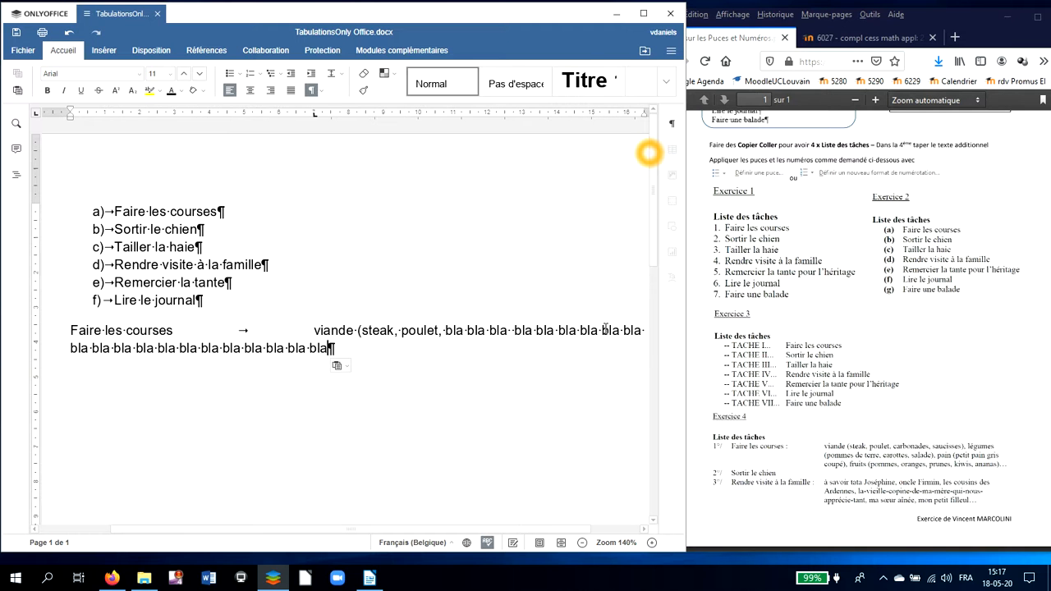
pyautogui.hotkey('ctrl', 'v')
pyautogui.hotkey('ctrl', 'v')
pyautogui.hotkey('ctrl', 'v')
pyautogui.hotkey('ctrl', 'v')
pyautogui.hotkey('ctrl', 'v')
pyautogui.hotkey('ctrl', 'v')
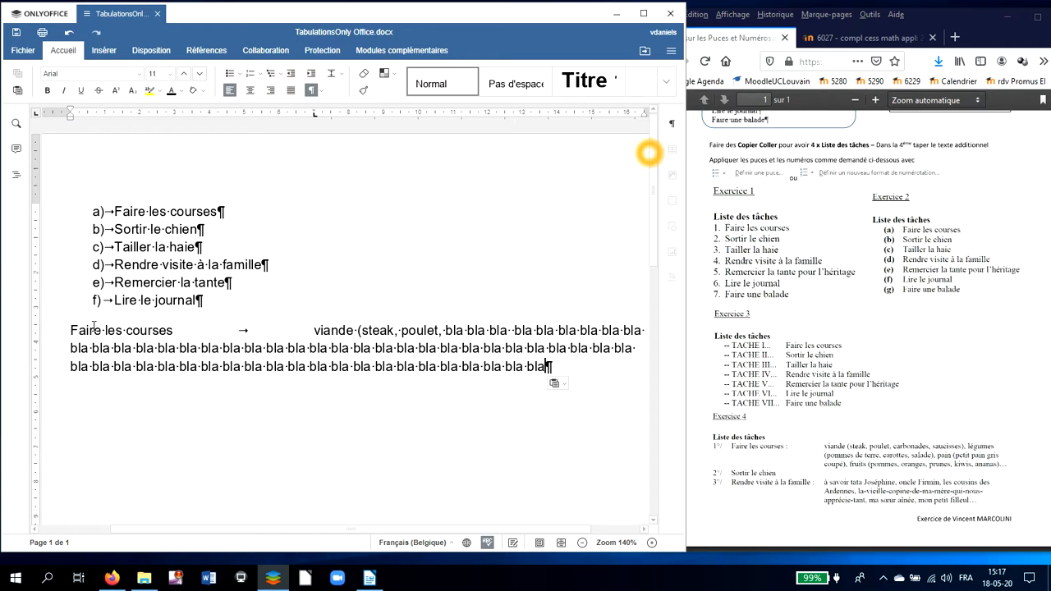
# Duplicate the whole "Faire les courses" paragraph twice below the original.
pyautogui.moveTo(72, 329); pyautogui.dragTo(553, 366)
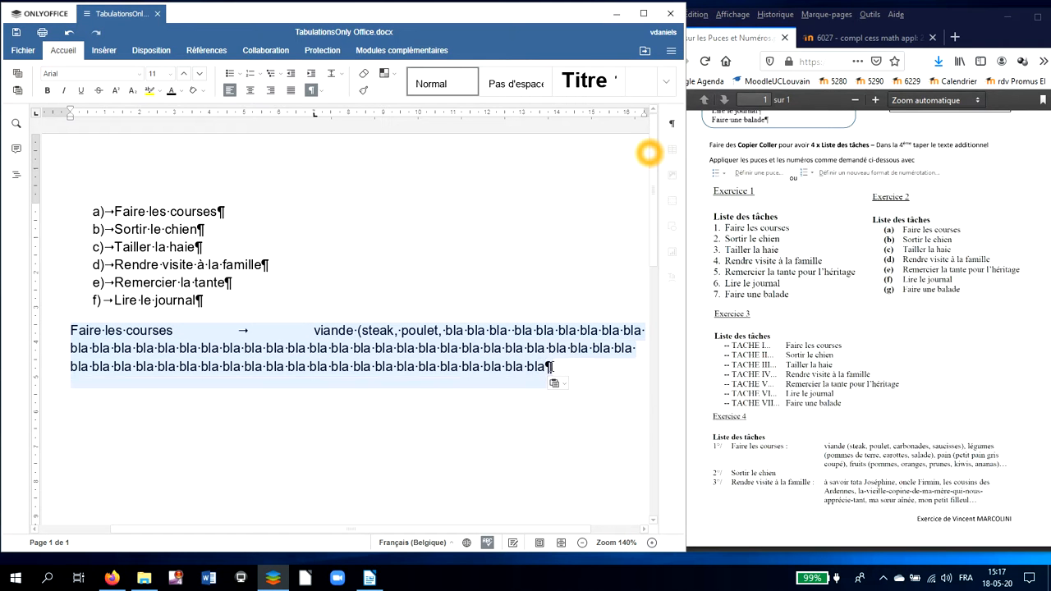
pyautogui.click(563, 366)
pyautogui.press('Return')
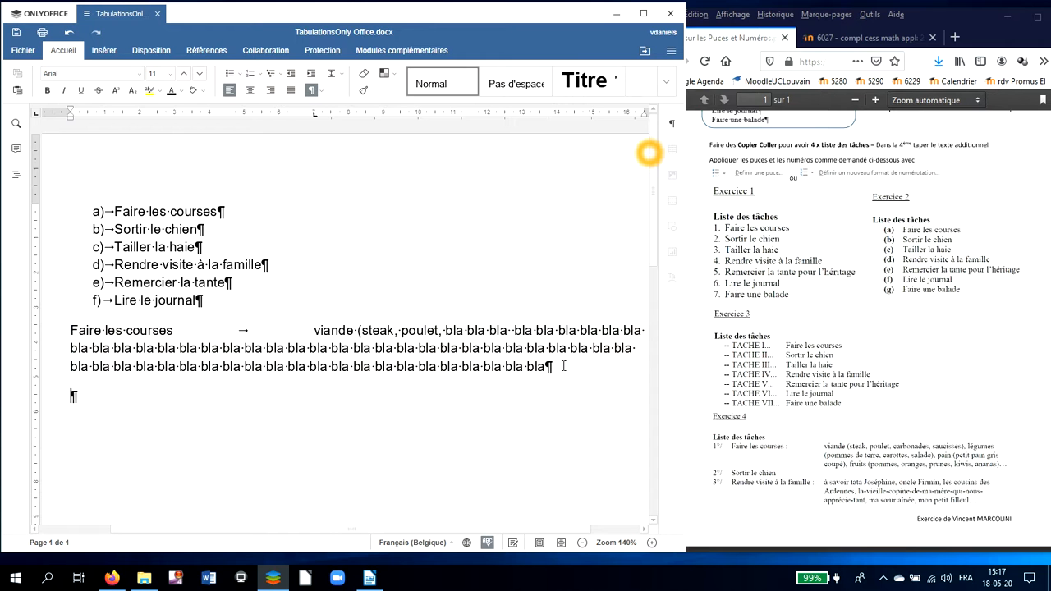
pyautogui.hotkey('ctrl', 'v')
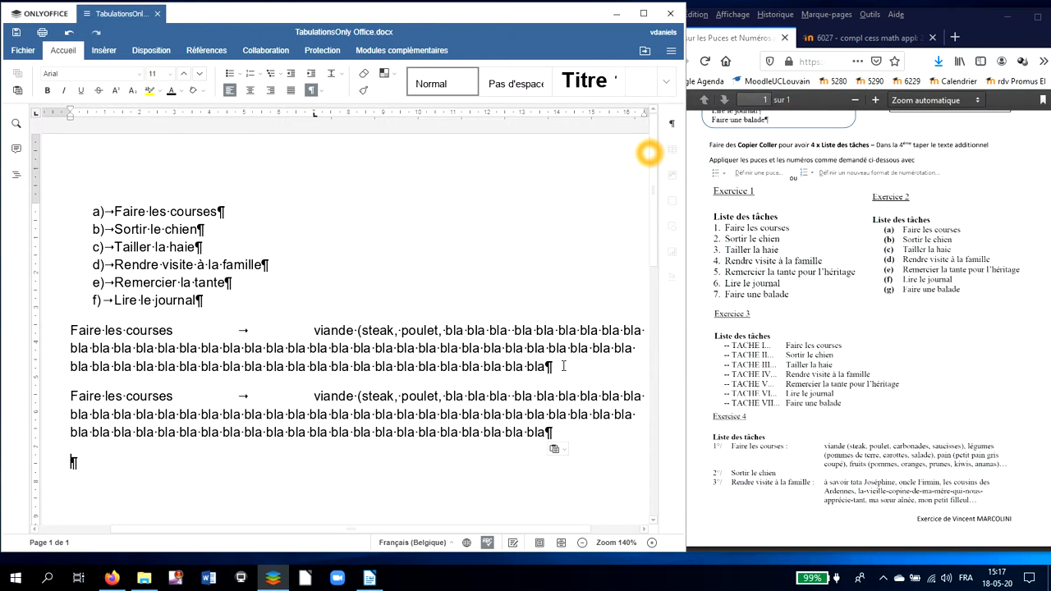
pyautogui.hotkey('ctrl', 'v')
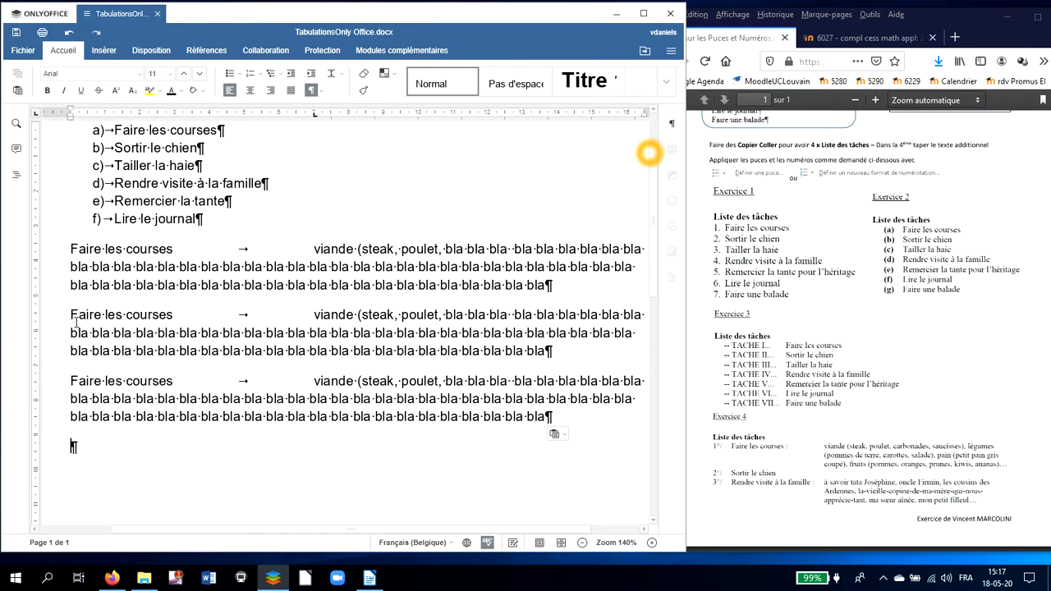
# Replace "Faire les courses" with "Sortir le chien" in the second tabbed paragraph.
pyautogui.moveTo(76, 314); pyautogui.dragTo(122, 315)
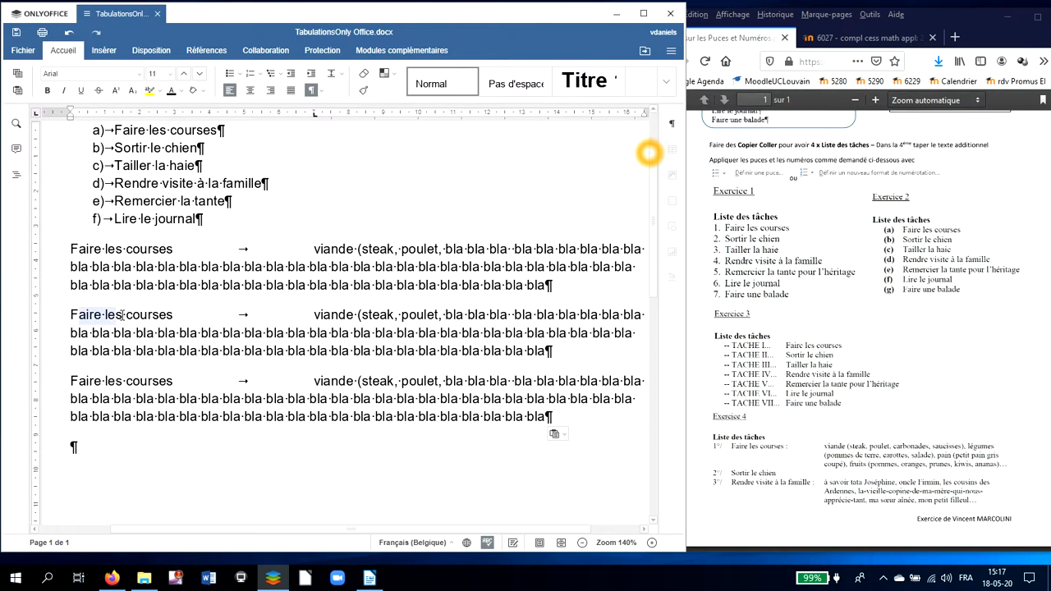
pyautogui.press('Delete')
pyautogui.press('BackSpace')
pyautogui.press('BackSpace')
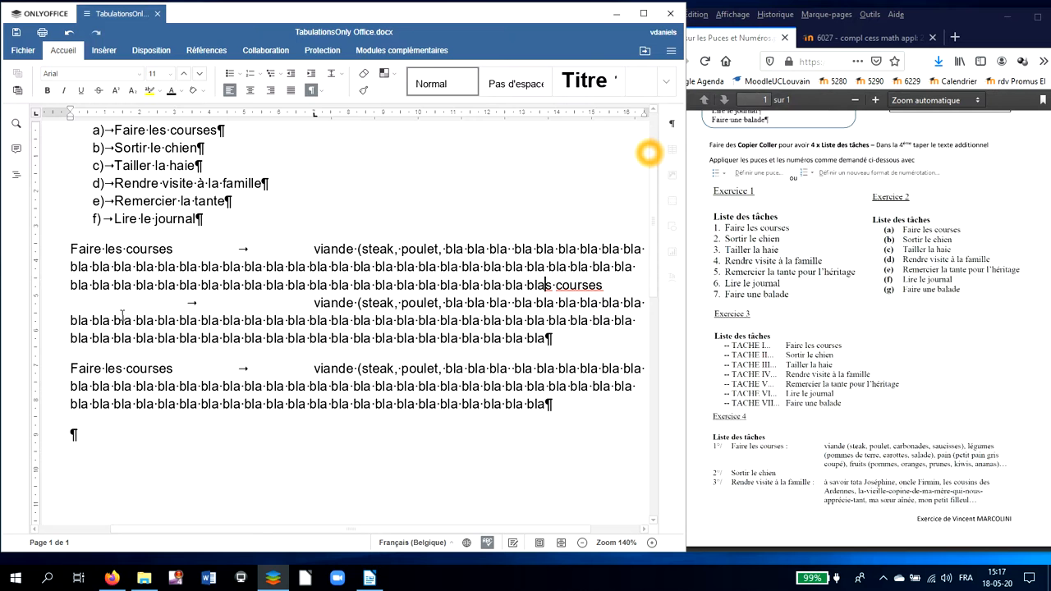
pyautogui.press('Return')
pyautogui.press('Delete')
pyautogui.press('Delete')
pyautogui.press('Delete')
pyautogui.press('Delete')
pyautogui.press('Delete')
pyautogui.press('Delete')
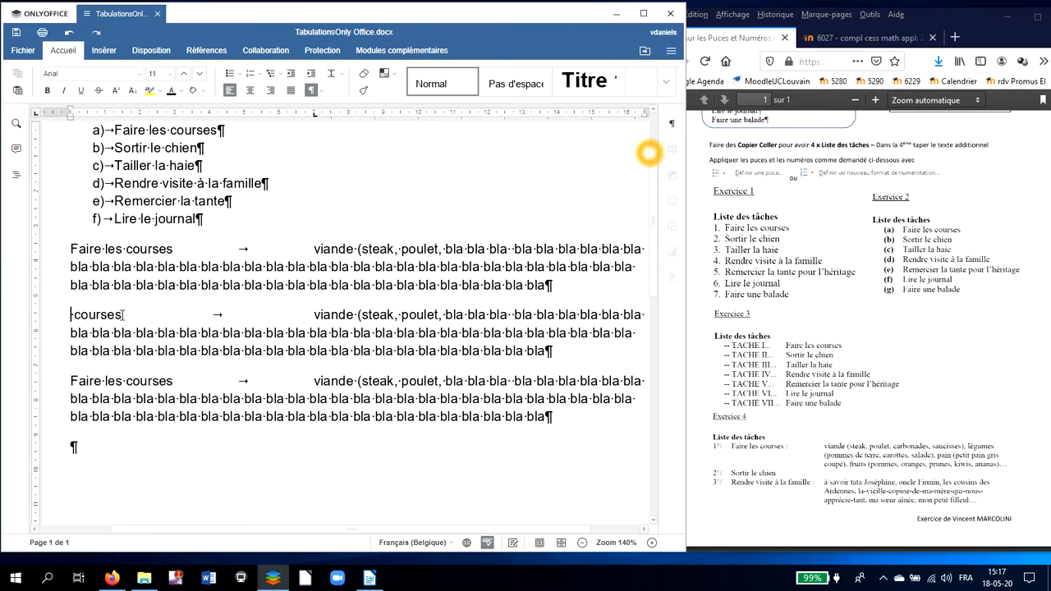
pyautogui.press('Delete')
pyautogui.press('Delete')
pyautogui.press('Delete')
pyautogui.write('Sortir le chien')
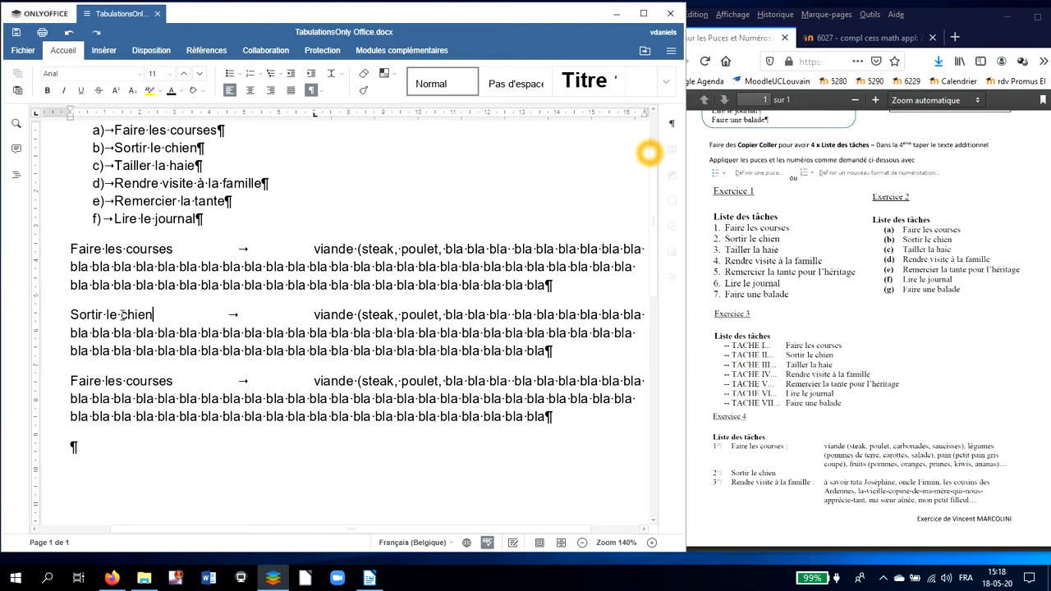
# Replace "Faire les courses" with "Rendre visite à la famille" in the third tabbed paragraph.
pyautogui.click(175, 380)
pyautogui.press('BackSpace')
pyautogui.press('BackSpace')
pyautogui.press('BackSpace')
pyautogui.press('BackSpace')
pyautogui.press('BackSpace')
pyautogui.press('BackSpace')
pyautogui.press('BackSpace')
pyautogui.press('BackSpace')
pyautogui.press('BackSpace')
pyautogui.press('BackSpace')
pyautogui.press('BackSpace')
pyautogui.press('BackSpace')
pyautogui.press('BackSpace')
pyautogui.press('BackSpace')
pyautogui.press('BackSpace')
pyautogui.press('BackSpace')
pyautogui.press('BackSpace')
pyautogui.write('Rendre v')
pyautogui.write('isite à la')
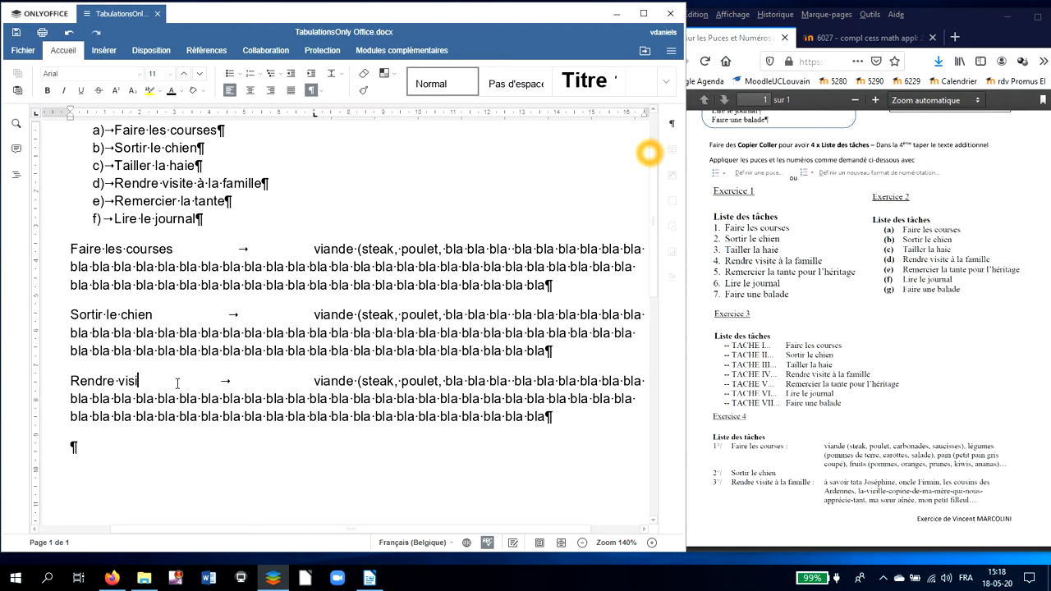
pyautogui.write(' famille')
# Give the three tabbed paragraphs a hanging indent at the 7 cm tab stop and justify their text.
pyautogui.moveTo(69, 247); pyautogui.dragTo(566, 417)
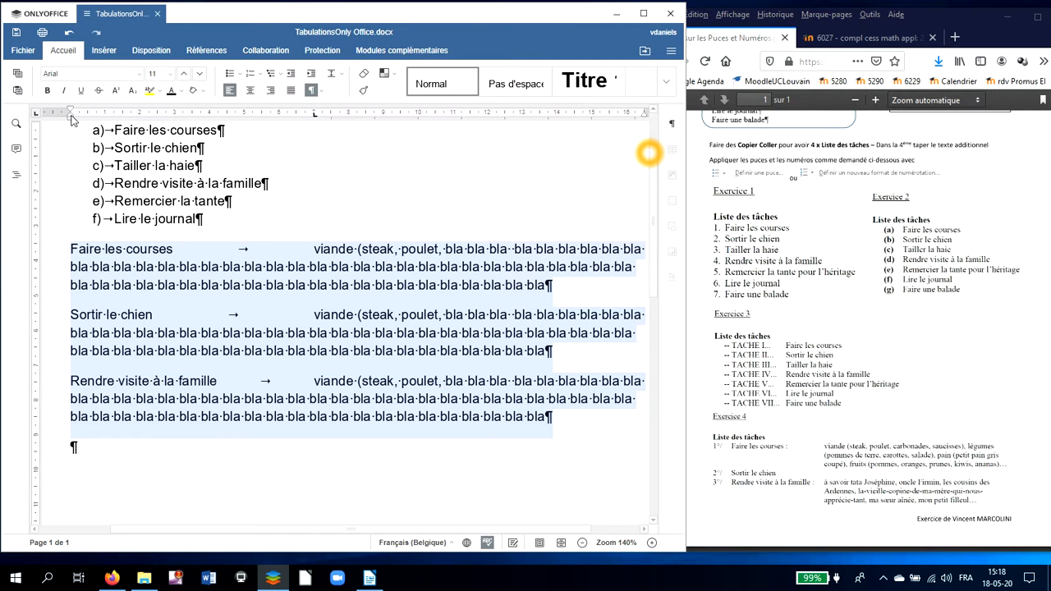
pyautogui.moveTo(71, 119); pyautogui.dragTo(313, 119)
pyautogui.scroll(2, 371, 215)
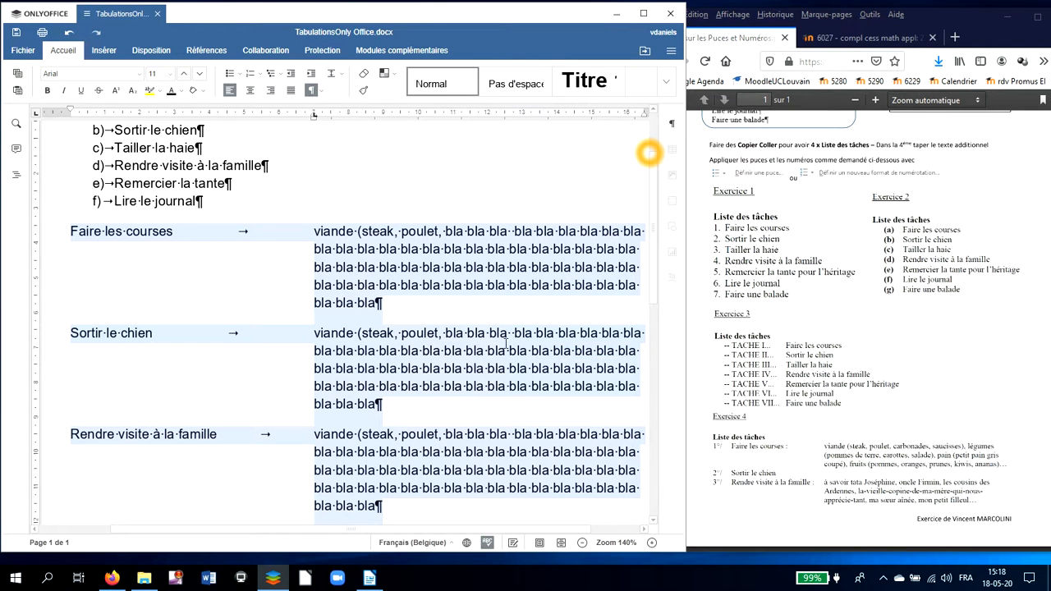
pyautogui.click(290, 90)
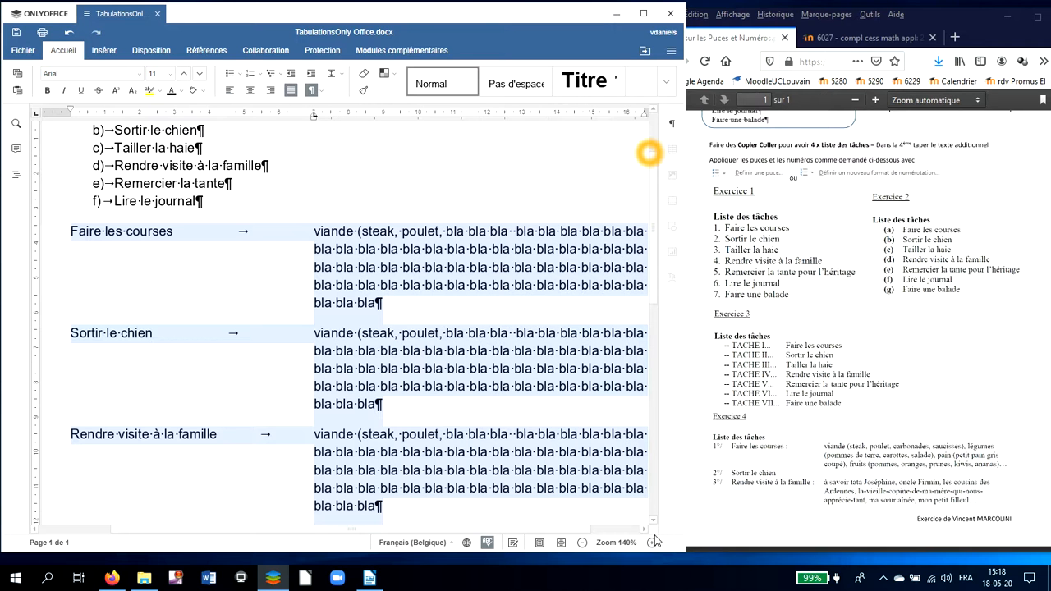
pyautogui.click(582, 543)
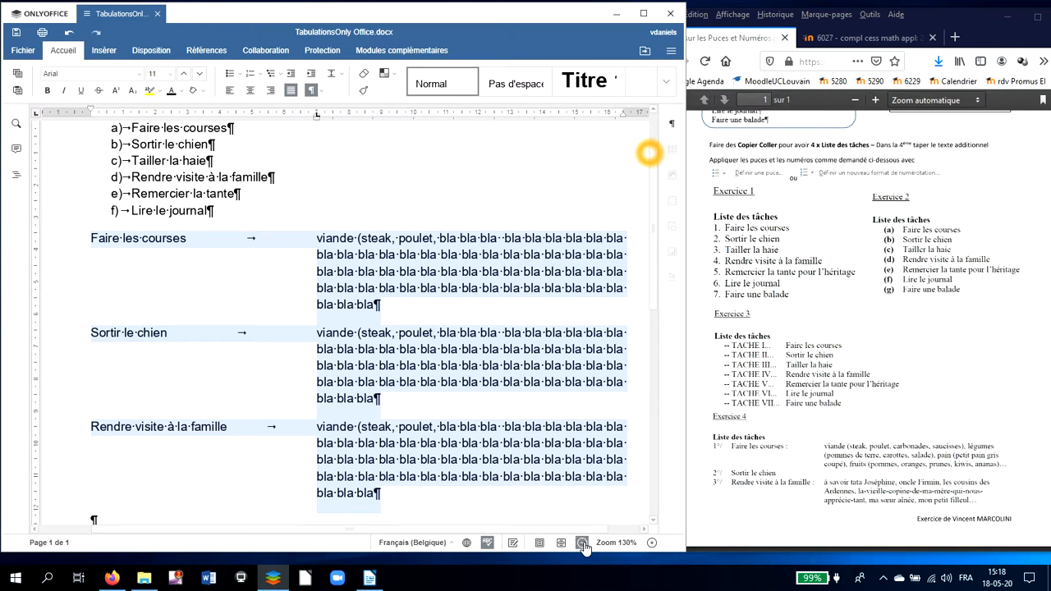
pyautogui.click(582, 543)
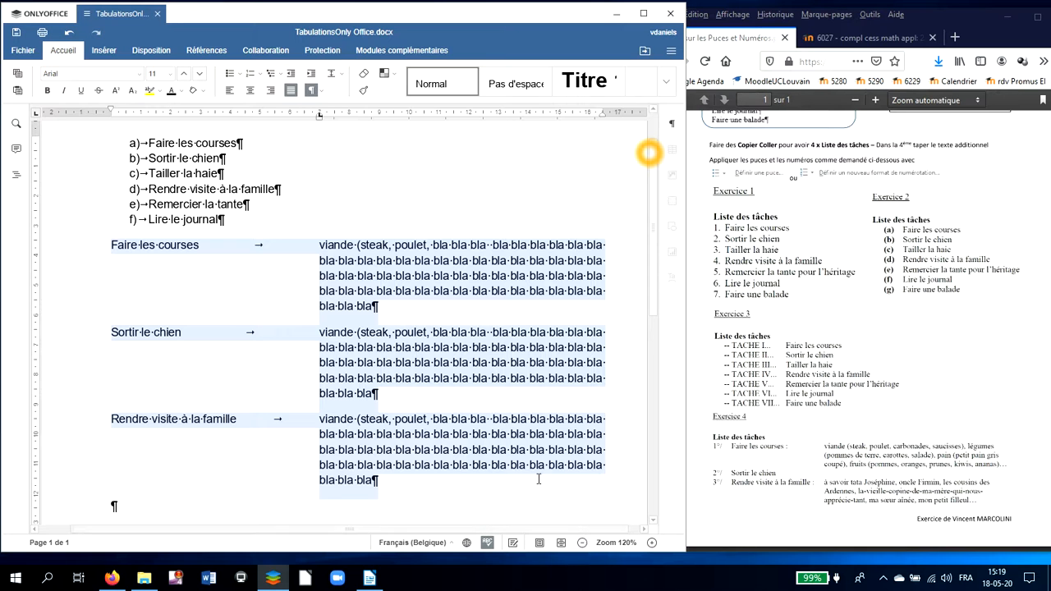